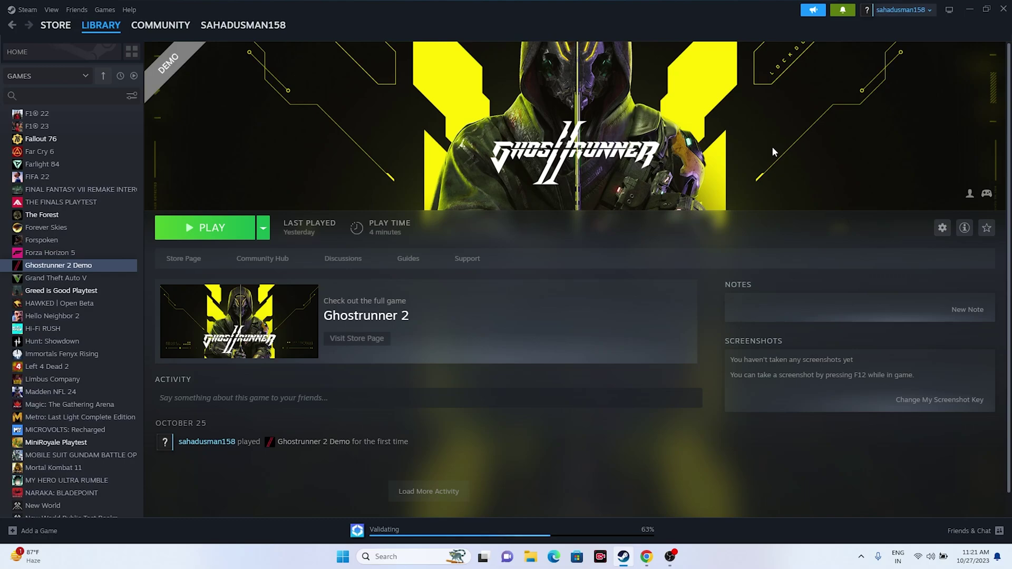
Step: Show the computer's power options, including Restart
{"action": "left_click", "coordinate": [343, 557]}
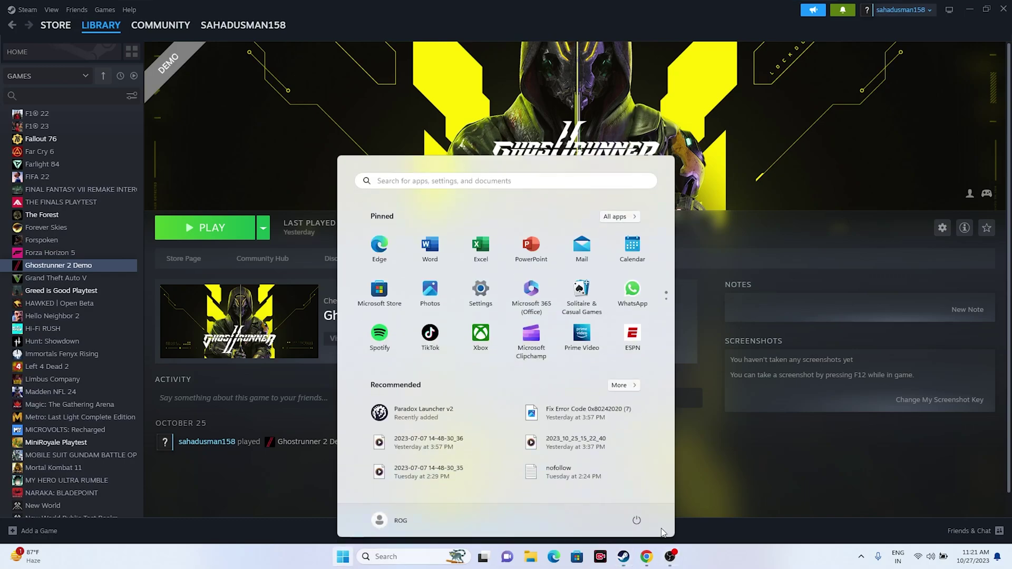
{"action": "left_click", "coordinate": [636, 521]}
{"action": "left_click", "coordinate": [654, 499]}
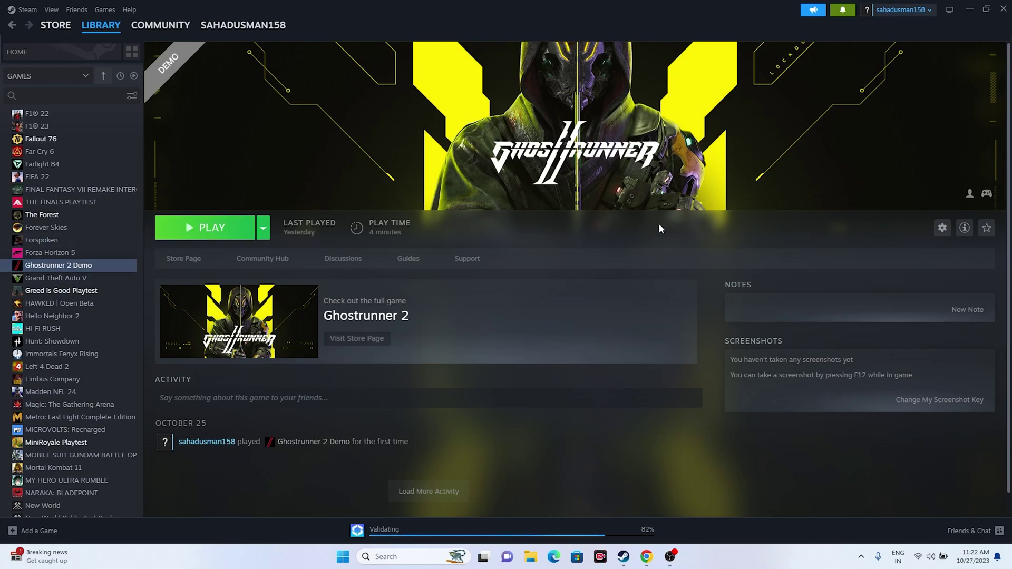
Step: Browse to the Ghostrunner 2 Demo's installed files from its Steam properties and maximize the folder window
{"action": "right_click", "coordinate": [81, 270]}
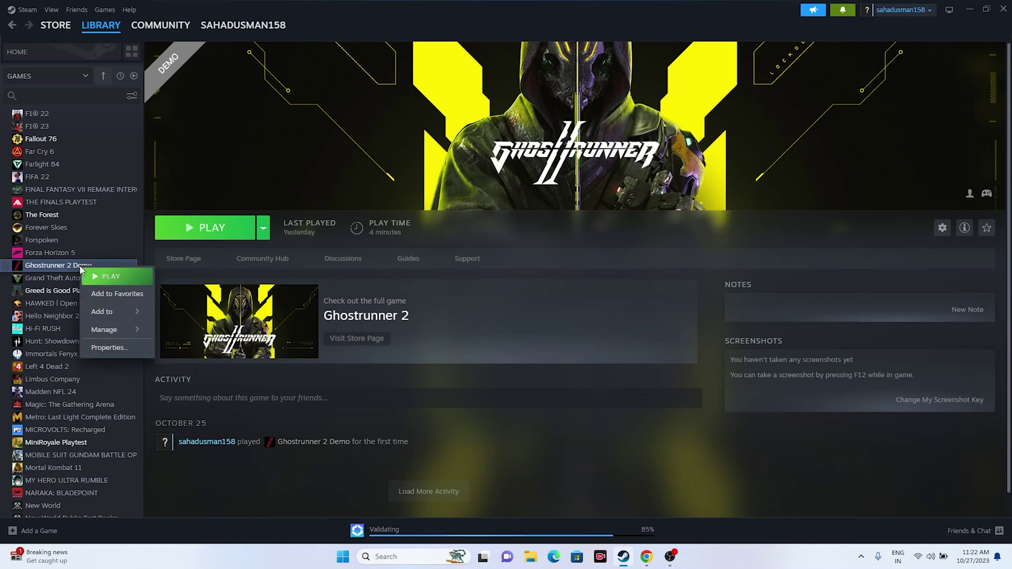
{"action": "left_click", "coordinate": [95, 350]}
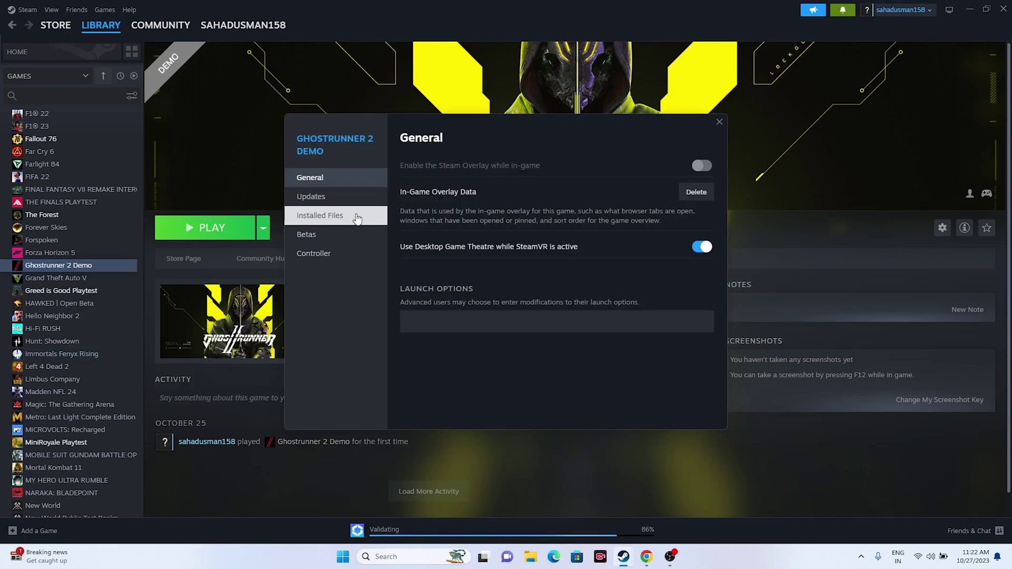
{"action": "left_click", "coordinate": [298, 217]}
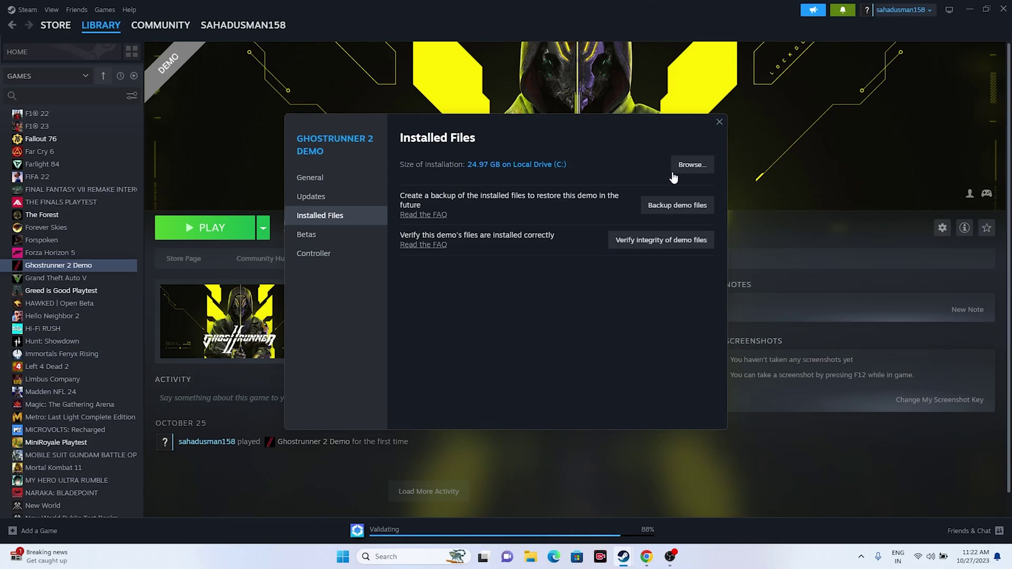
{"action": "left_click", "coordinate": [719, 121]}
{"action": "left_click", "coordinate": [970, 10]}
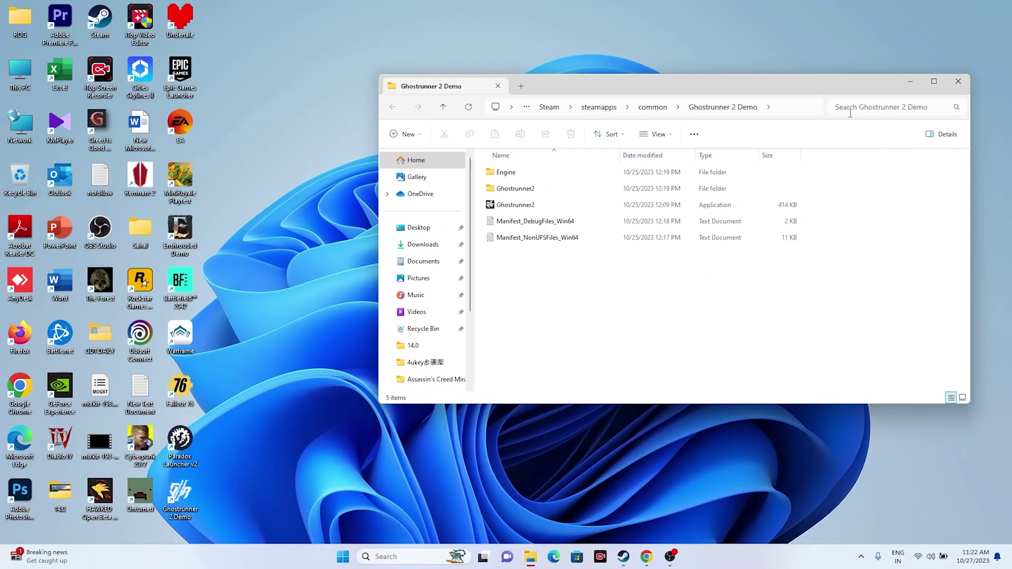
{"action": "left_click", "coordinate": [935, 83]}
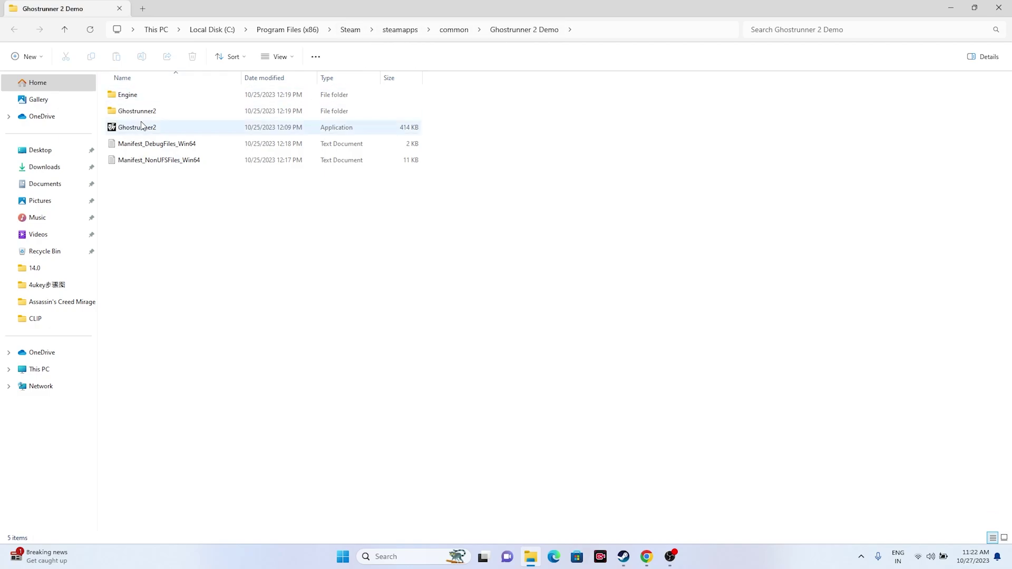
Step: Set the Ghostrunner2 application to always run as an administrator and apply the change
{"action": "left_click", "coordinate": [127, 129]}
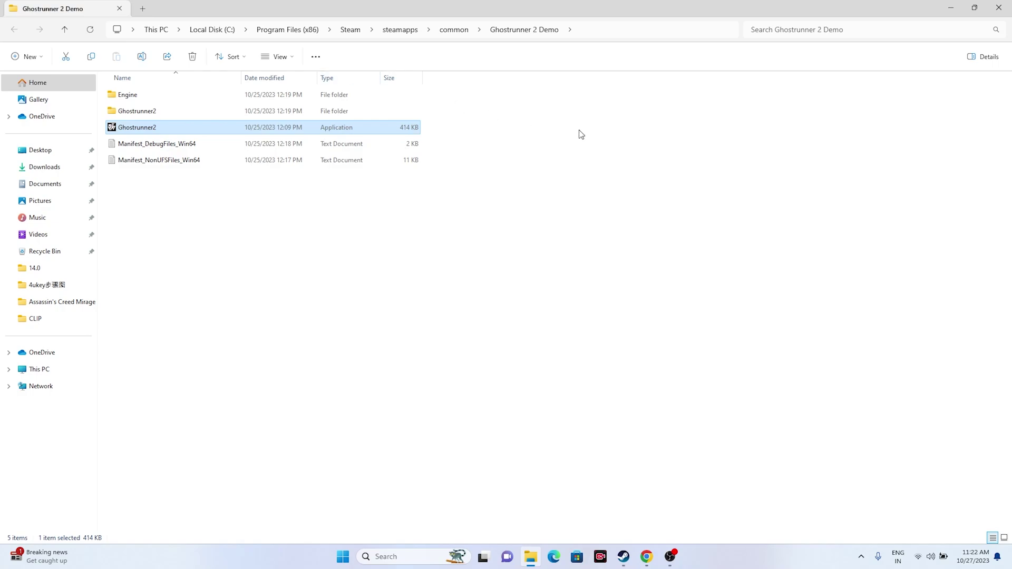
{"action": "right_click", "coordinate": [284, 132]}
{"action": "left_click", "coordinate": [328, 305]}
{"action": "left_click", "coordinate": [325, 385]}
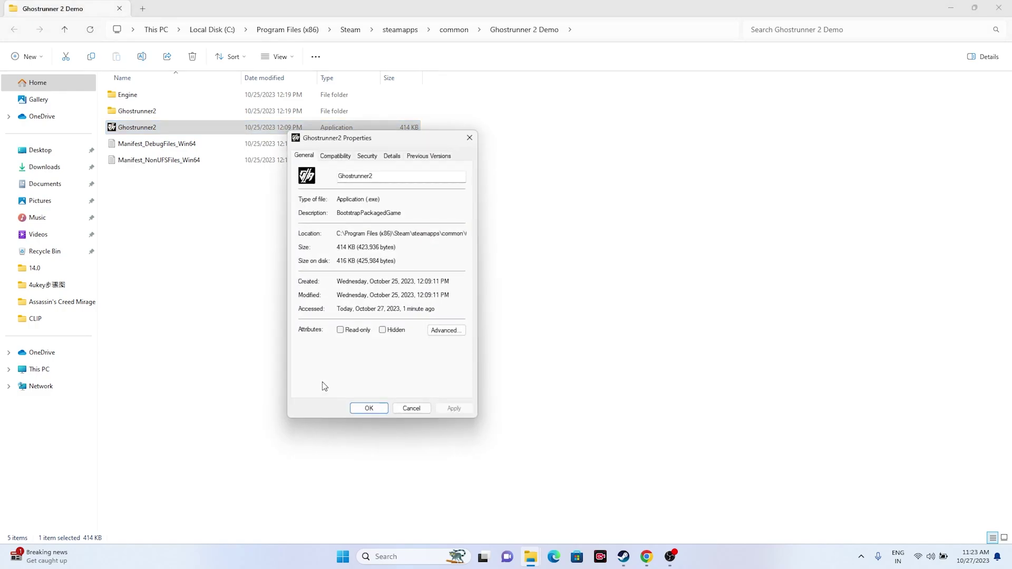
{"action": "left_click", "coordinate": [345, 156]}
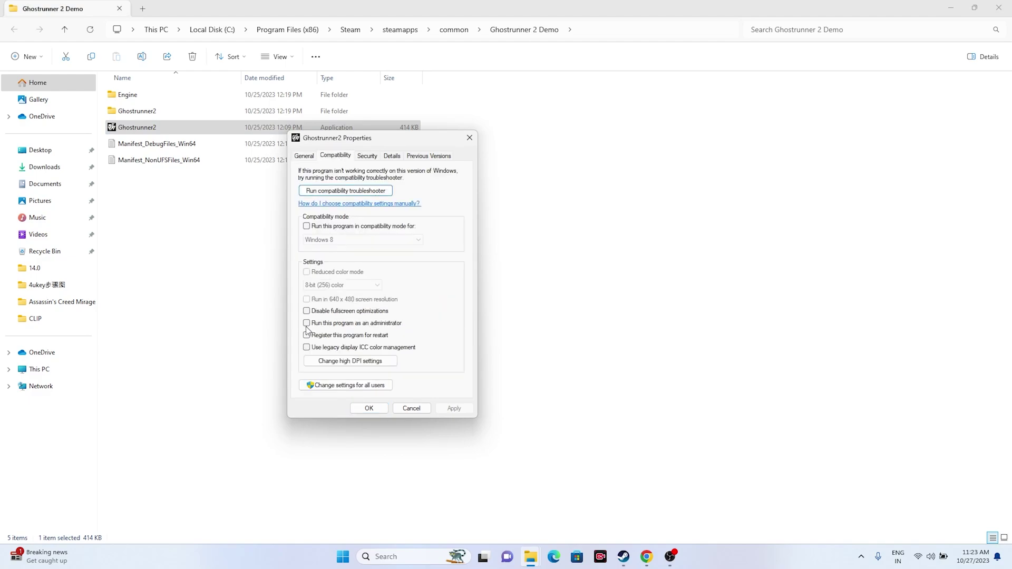
{"action": "left_click", "coordinate": [306, 323]}
{"action": "left_click", "coordinate": [450, 409]}
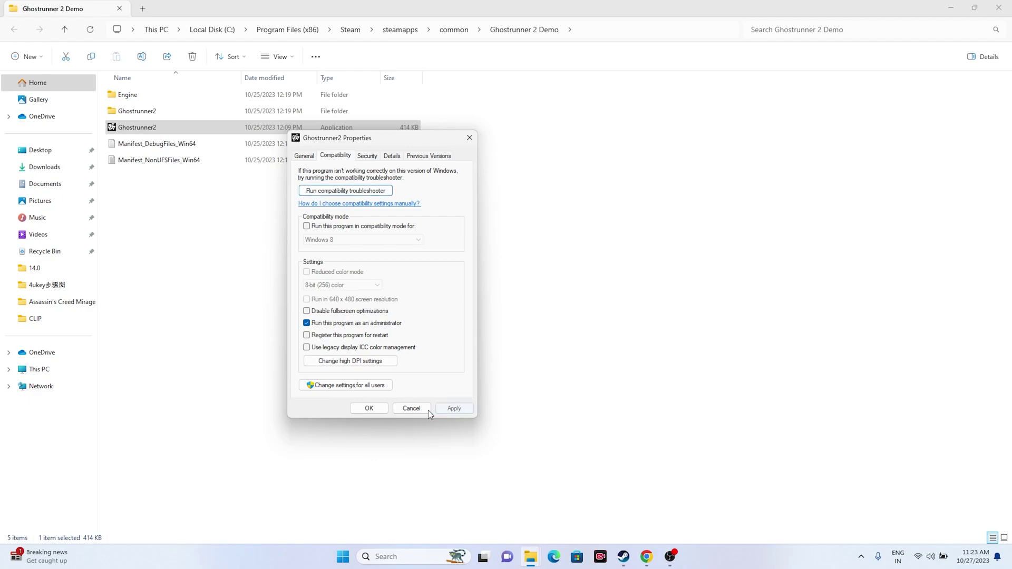
{"action": "left_click", "coordinate": [369, 409]}
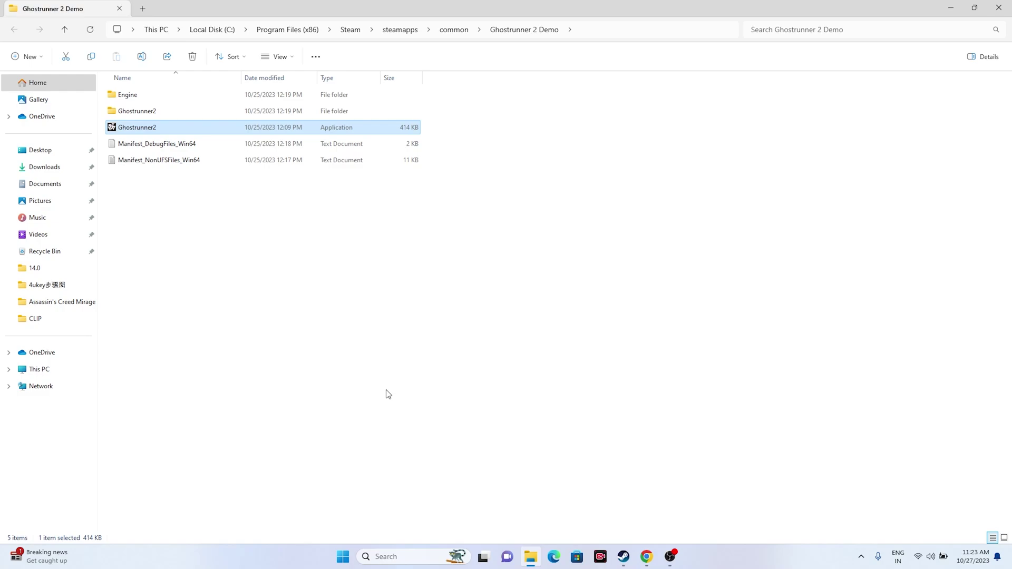
Step: Enable compatibility mode for the Ghostrunner2 application, set it to Windows 7 and apply it
{"action": "right_click", "coordinate": [273, 132]}
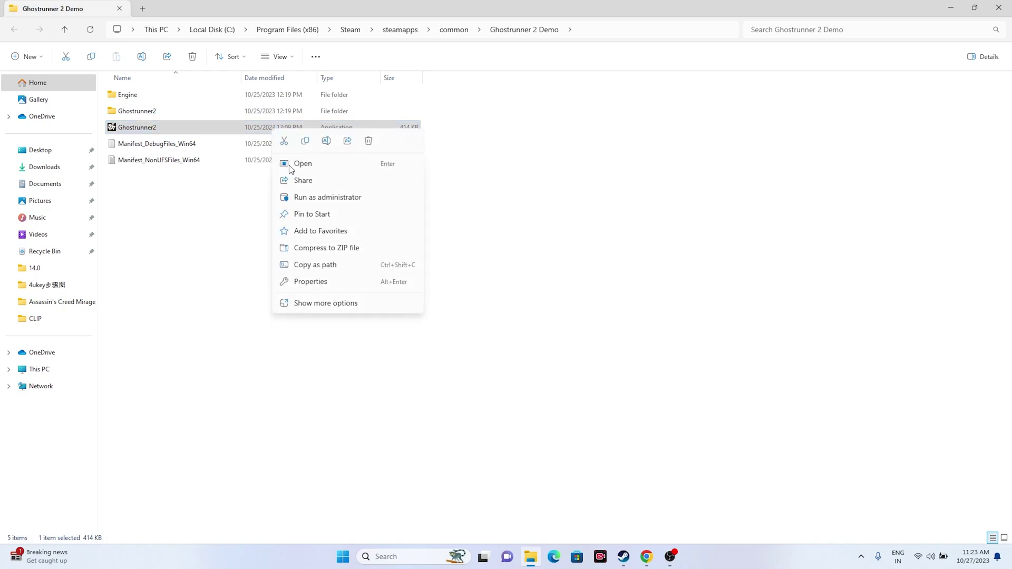
{"action": "left_click", "coordinate": [310, 302]}
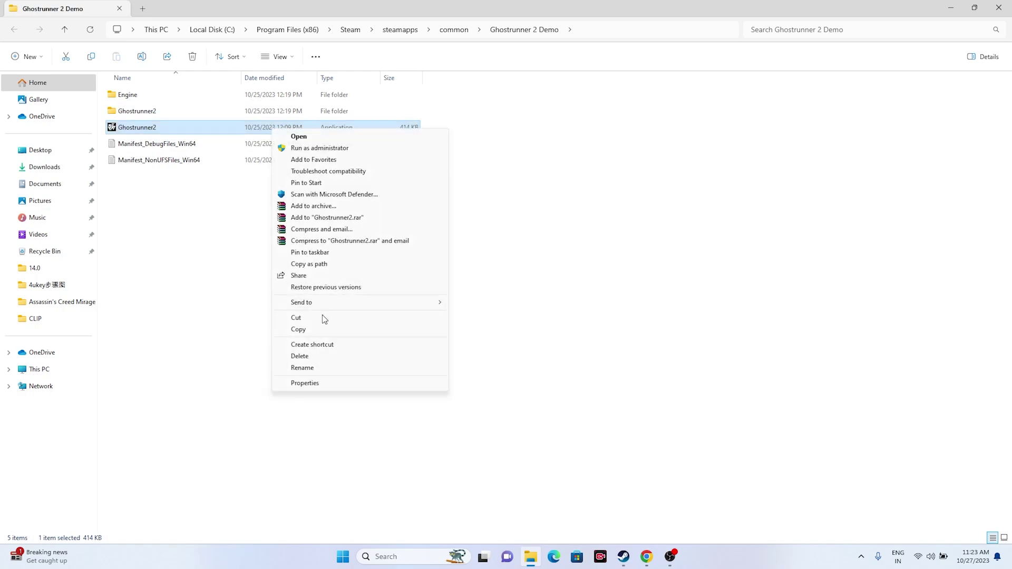
{"action": "left_click", "coordinate": [325, 381]}
{"action": "left_click", "coordinate": [330, 158]}
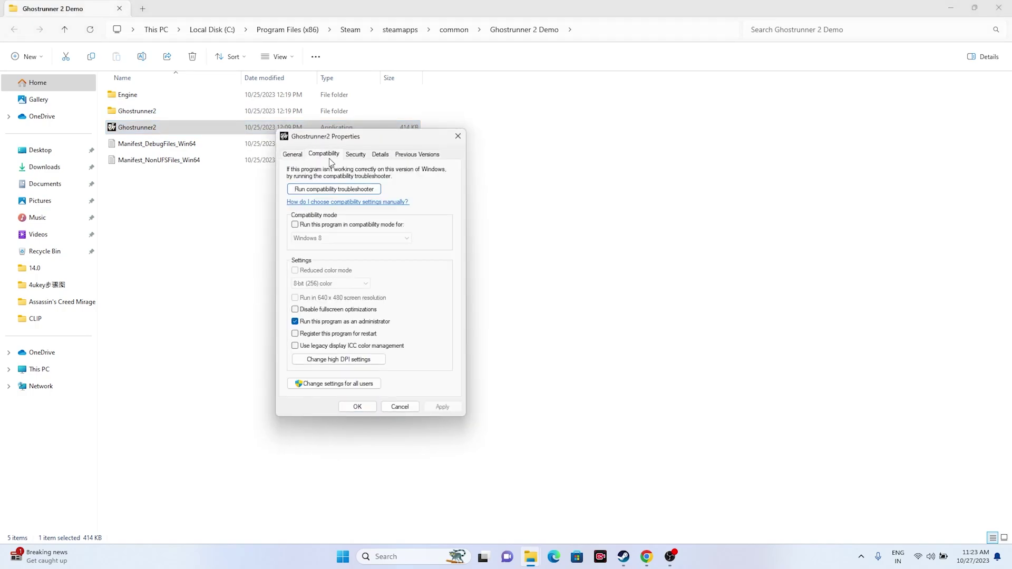
{"action": "left_click", "coordinate": [296, 225]}
{"action": "left_click", "coordinate": [335, 240]}
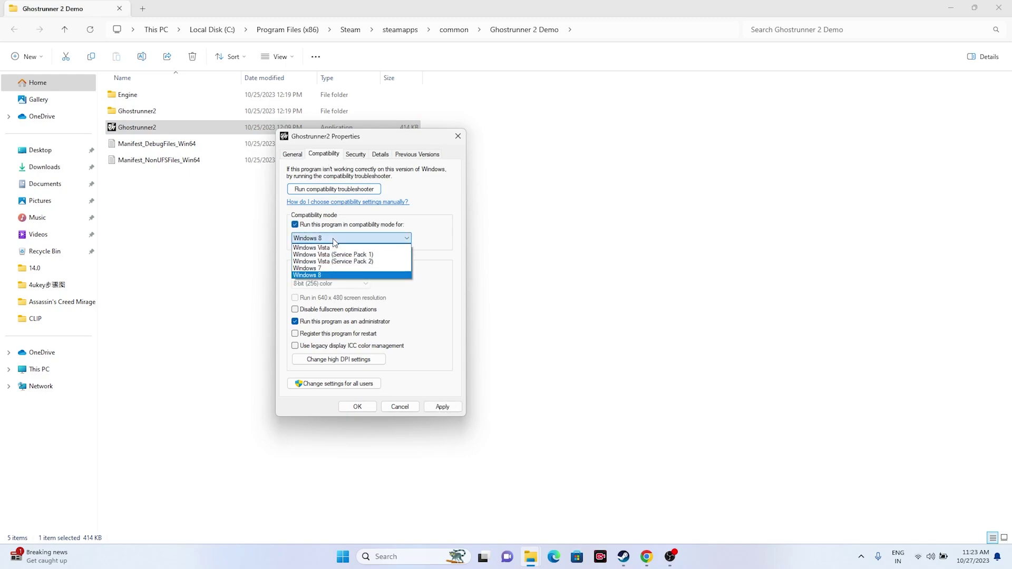
{"action": "left_click", "coordinate": [332, 269]}
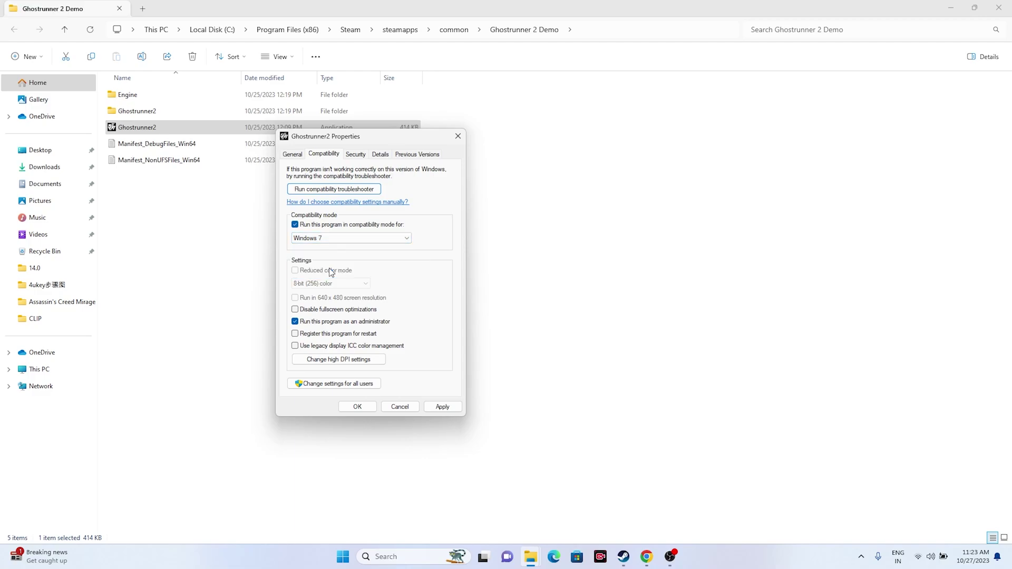
{"action": "left_click", "coordinate": [441, 408]}
Step: Change the Ghostrunner2 compatibility mode to Windows 8, apply it and close the game folder
{"action": "left_click", "coordinate": [324, 240]}
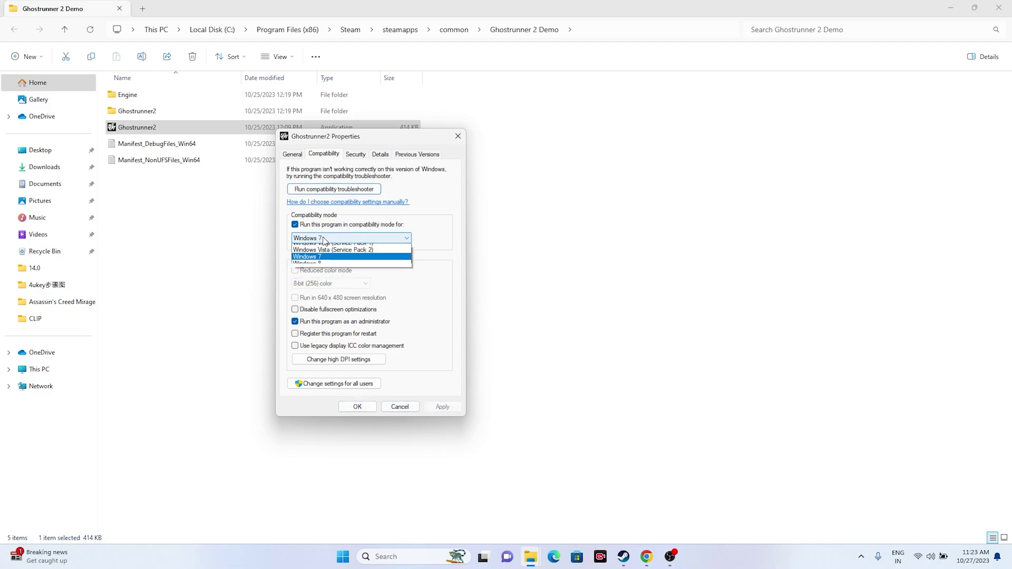
{"action": "left_click", "coordinate": [326, 275]}
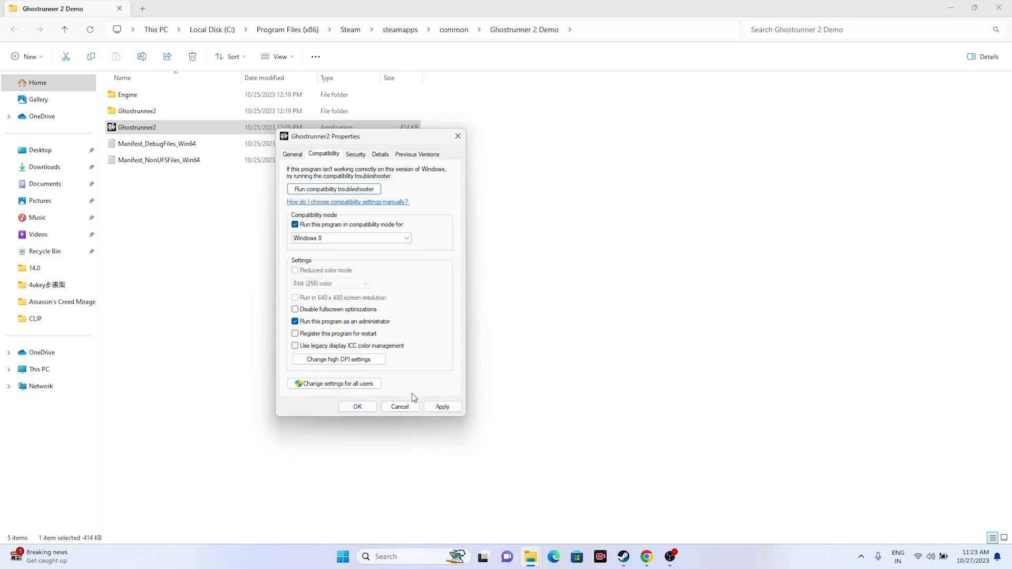
{"action": "left_click", "coordinate": [442, 407]}
{"action": "left_click", "coordinate": [356, 407]}
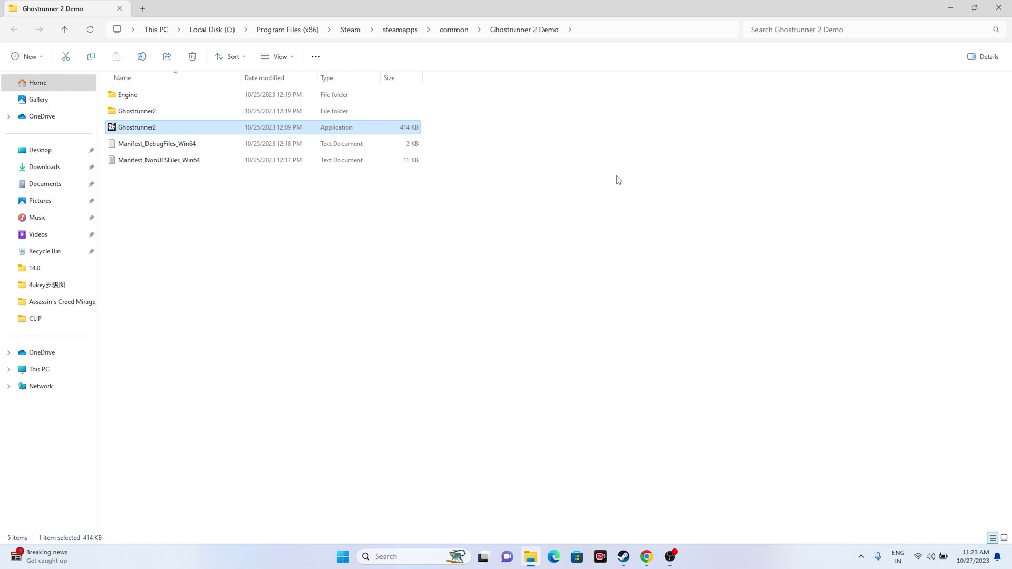
{"action": "left_click", "coordinate": [999, 8]}
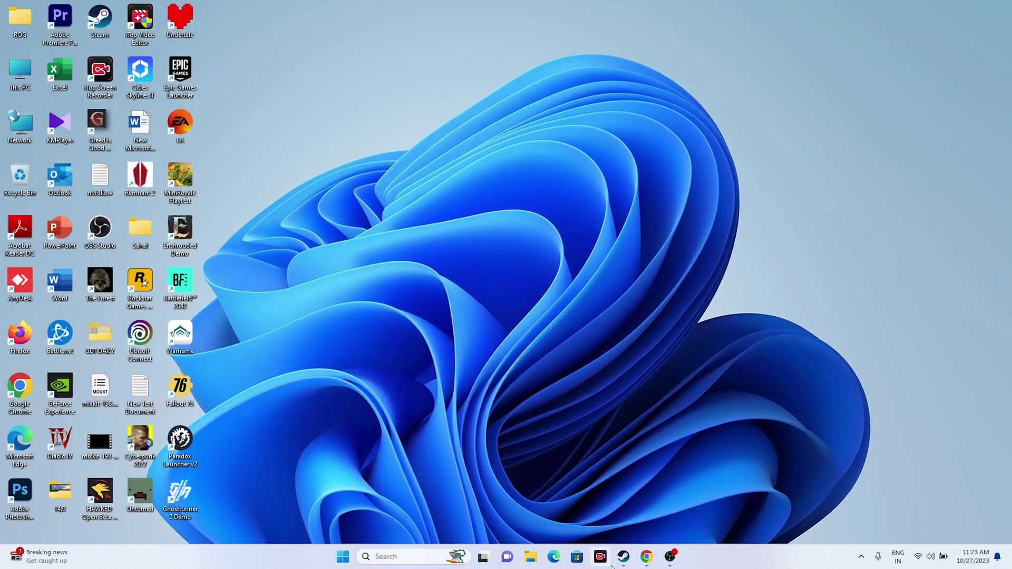
{"action": "left_click", "coordinate": [624, 557]}
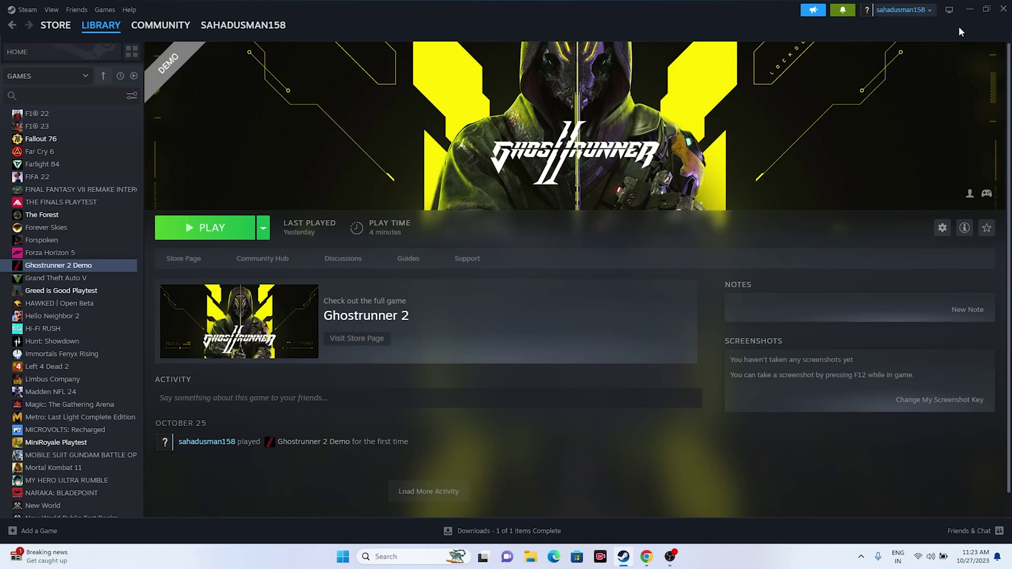
{"action": "left_click", "coordinate": [969, 9]}
Step: Open Windows Settings and check the automatic time zone and time options under Date & time
{"action": "left_click", "coordinate": [390, 557]}
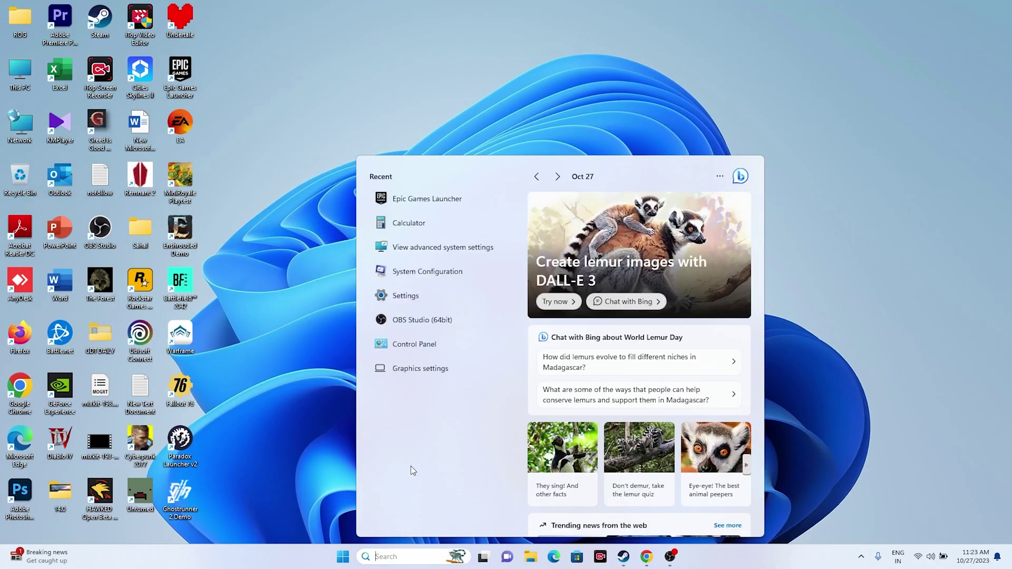
{"action": "left_click", "coordinate": [402, 301]}
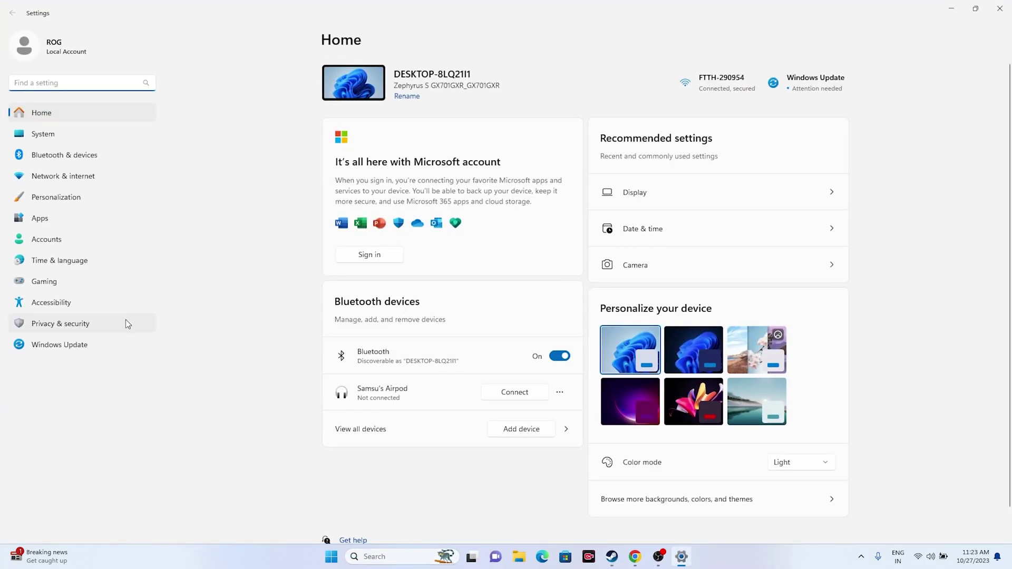
{"action": "left_click", "coordinate": [70, 262]}
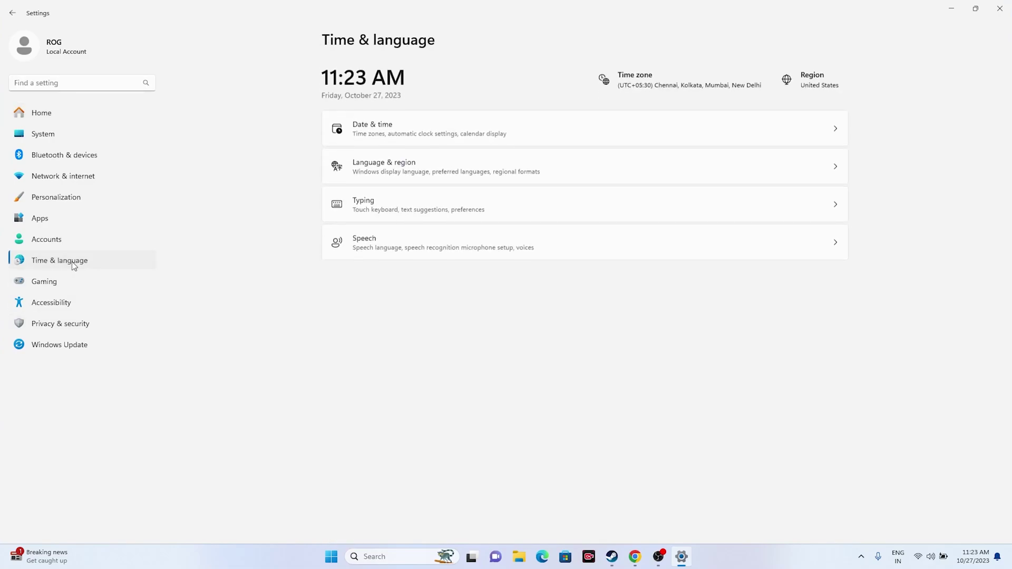
{"action": "left_click", "coordinate": [380, 127]}
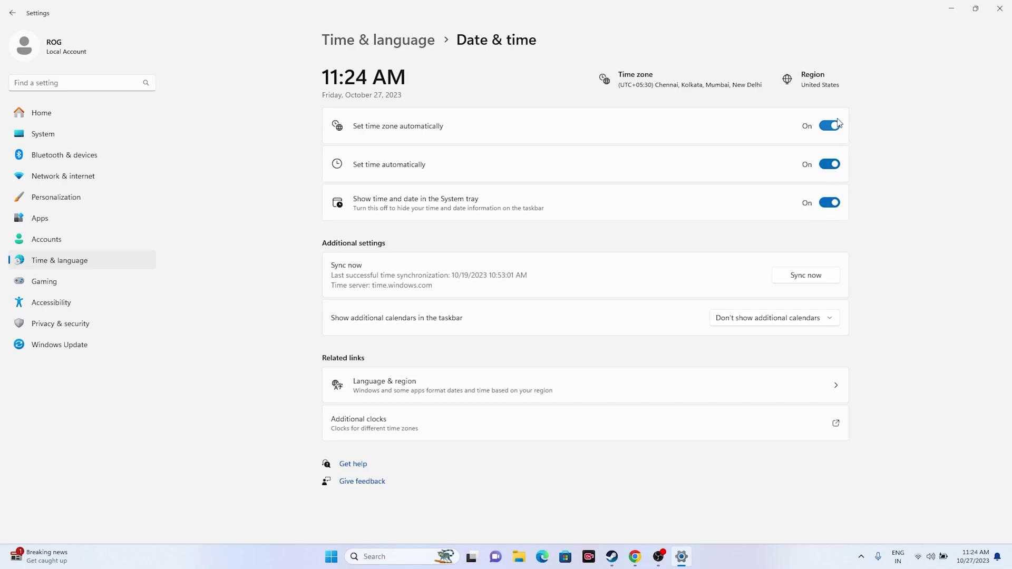
Step: Review the country or region choices under Language & region, keep the current selection and close Settings
{"action": "left_click", "coordinate": [13, 13]}
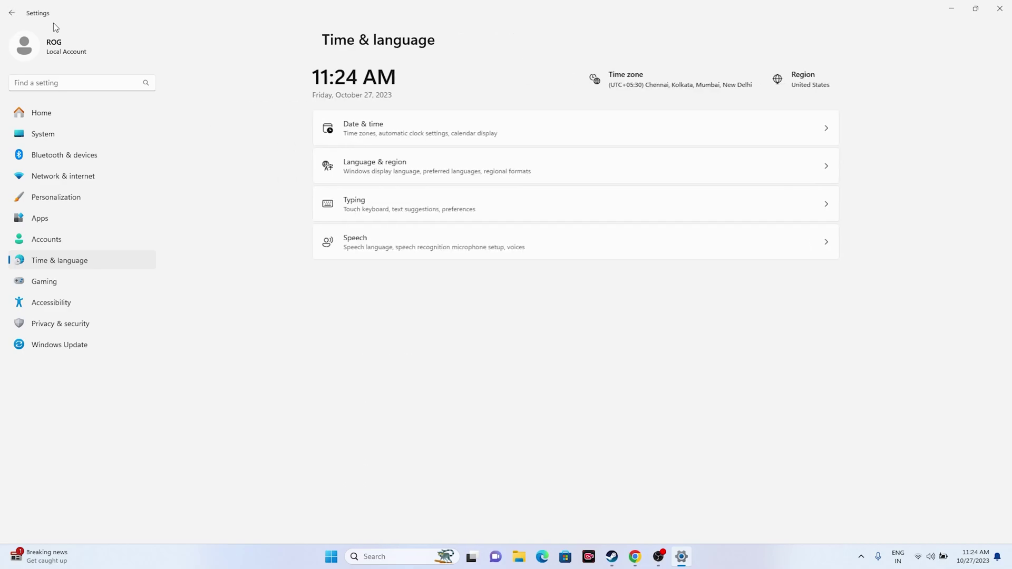
{"action": "left_click", "coordinate": [388, 174]}
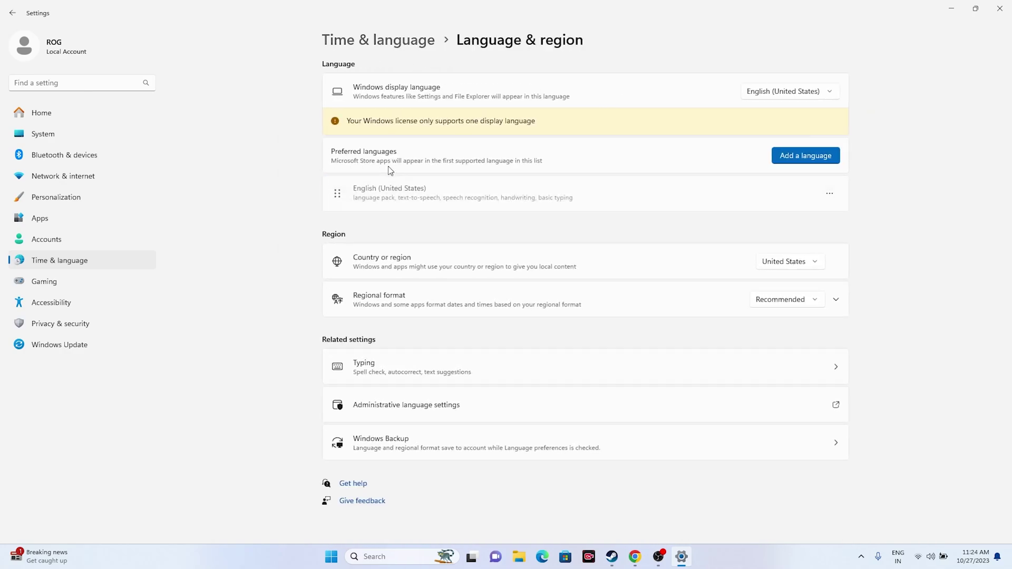
{"action": "left_click", "coordinate": [816, 261]}
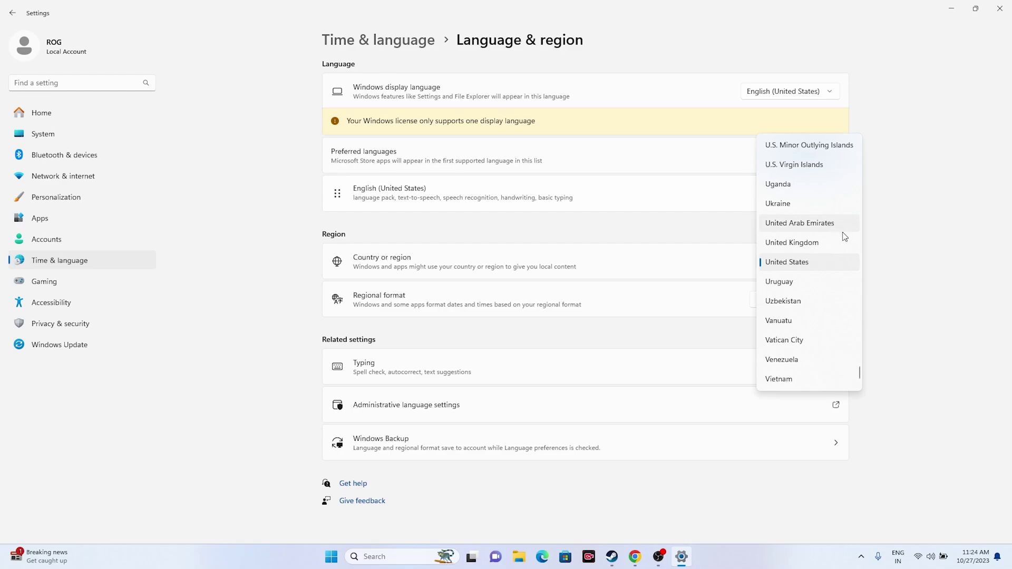
{"action": "left_click", "coordinate": [920, 244]}
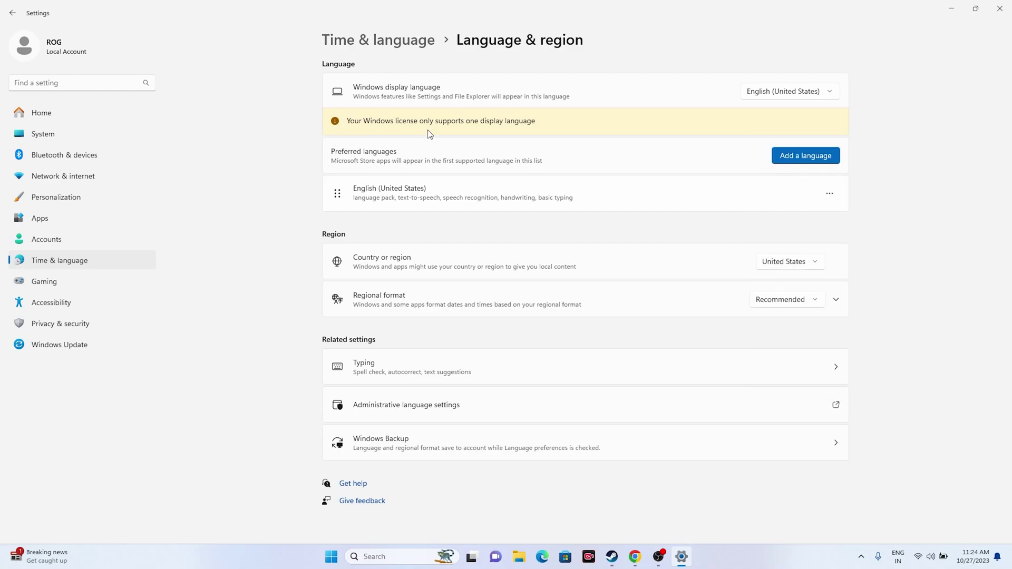
{"action": "left_click", "coordinate": [1000, 9]}
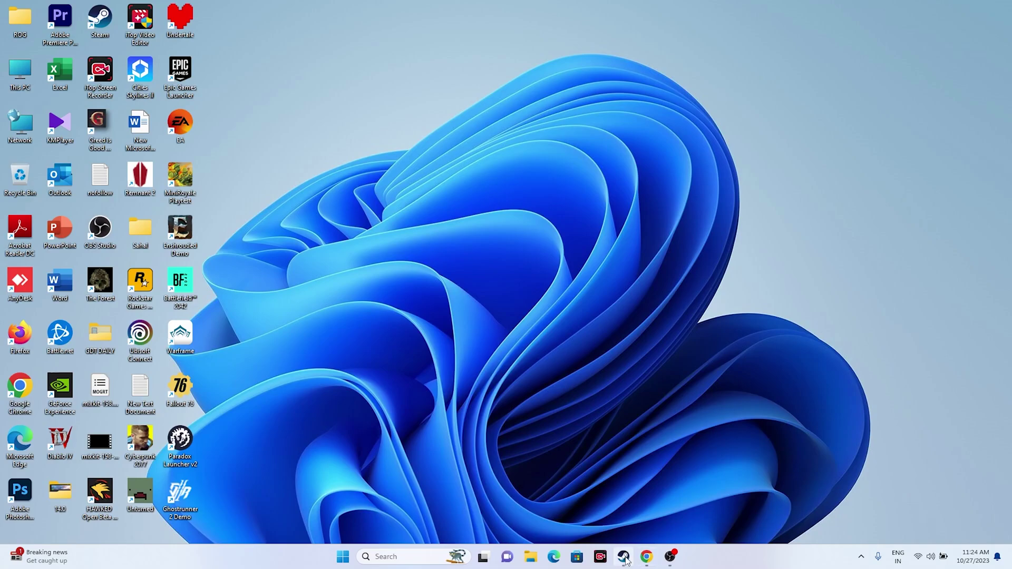
Step: Check the Ghostrunner 2 Demo page in Steam, then look through the My Games folder in Documents and close the folder window
{"action": "left_click", "coordinate": [625, 558]}
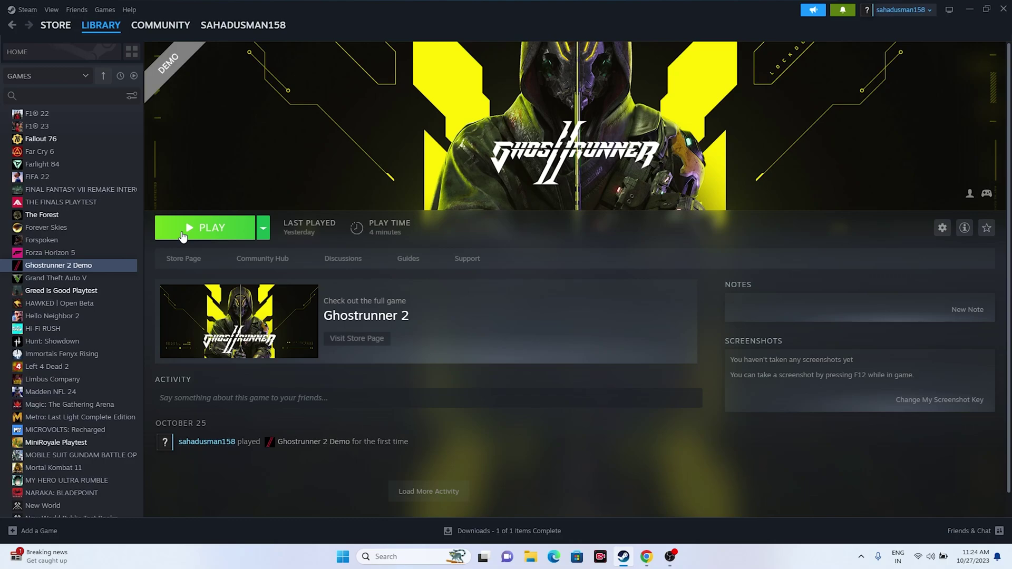
{"action": "left_click", "coordinate": [970, 9]}
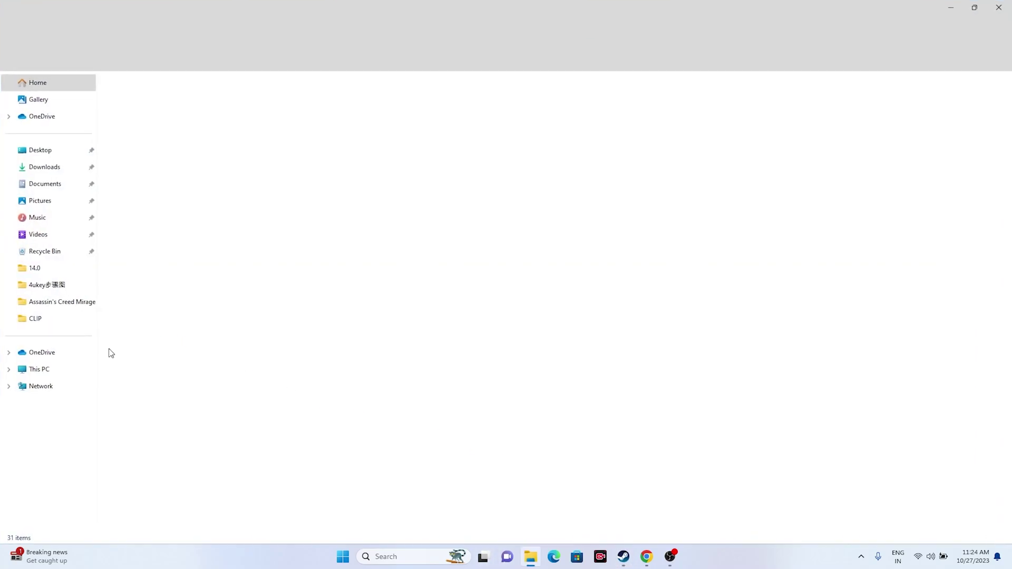
{"action": "left_click", "coordinate": [46, 372]}
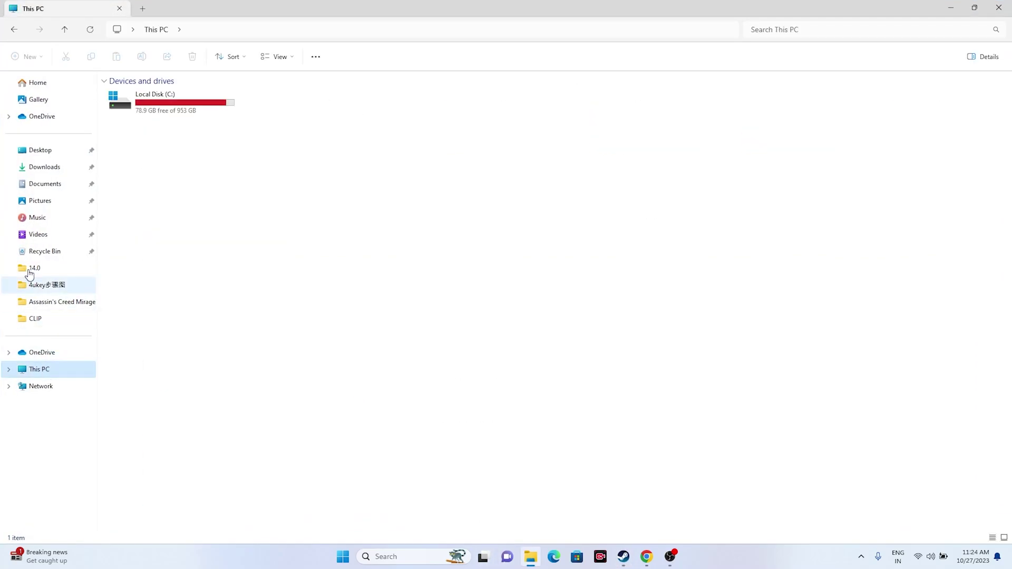
{"action": "left_click", "coordinate": [51, 189]}
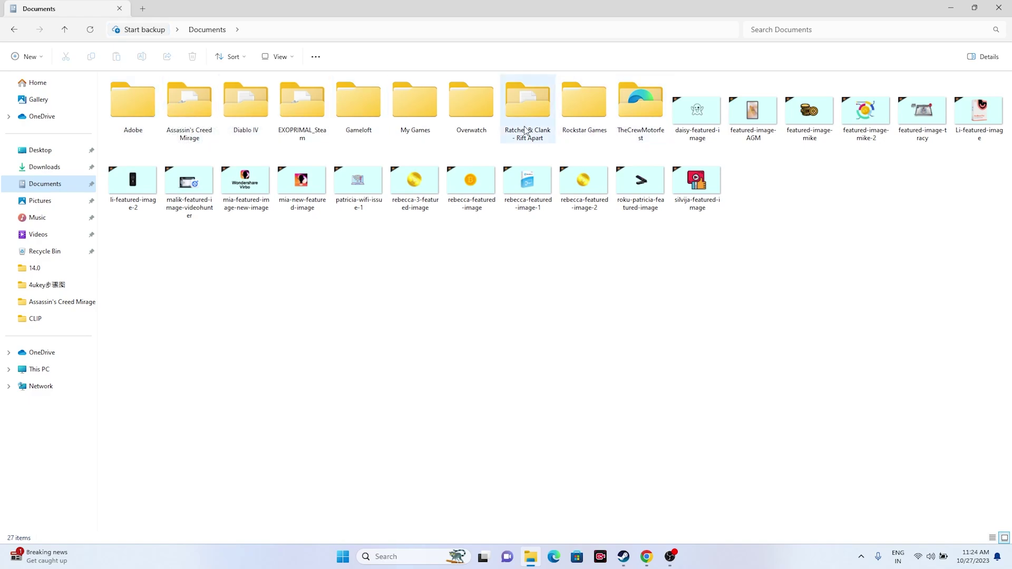
{"action": "double_click", "coordinate": [430, 110]}
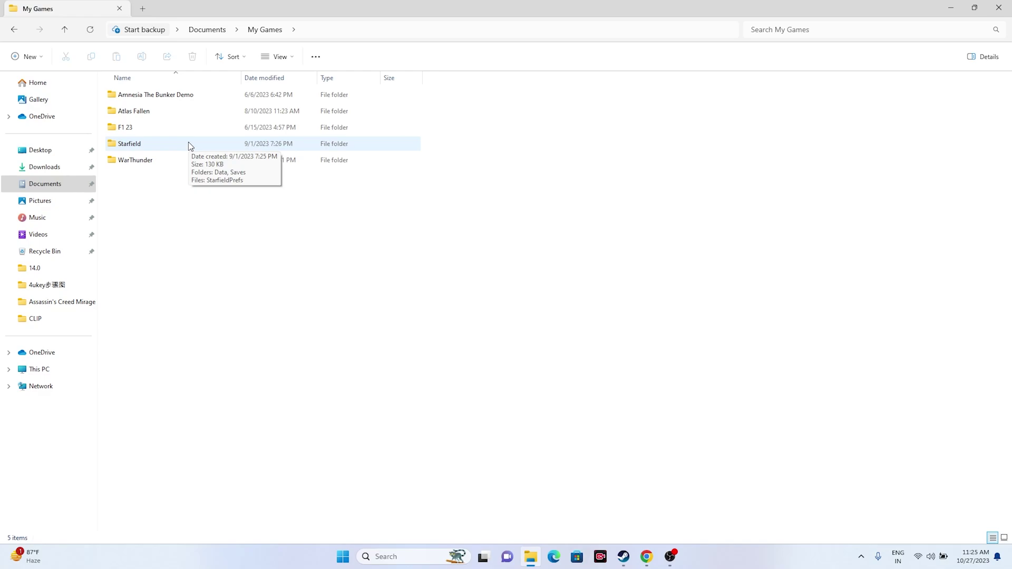
{"action": "left_click", "coordinate": [1007, 7]}
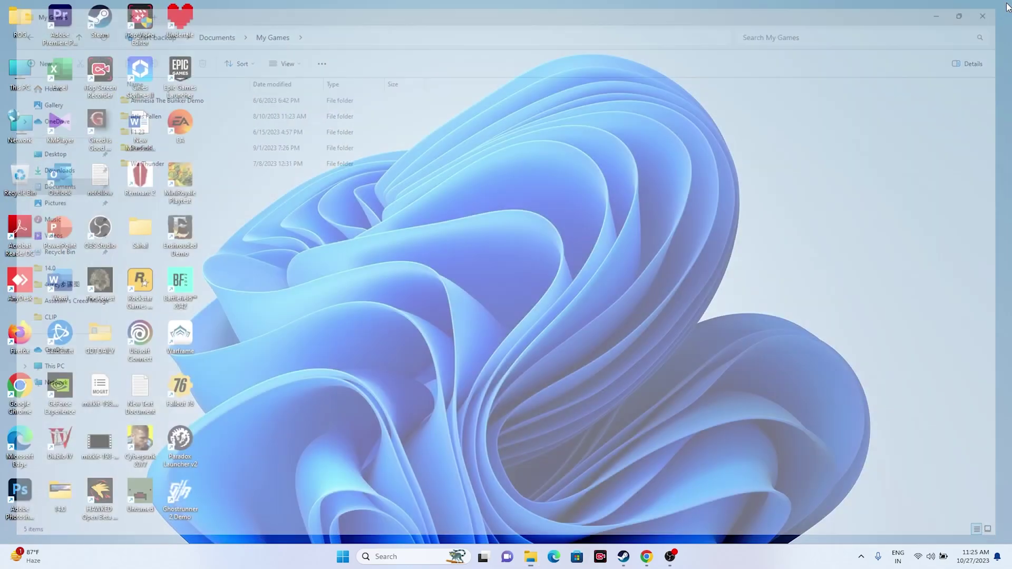
{"action": "left_click", "coordinate": [624, 557]}
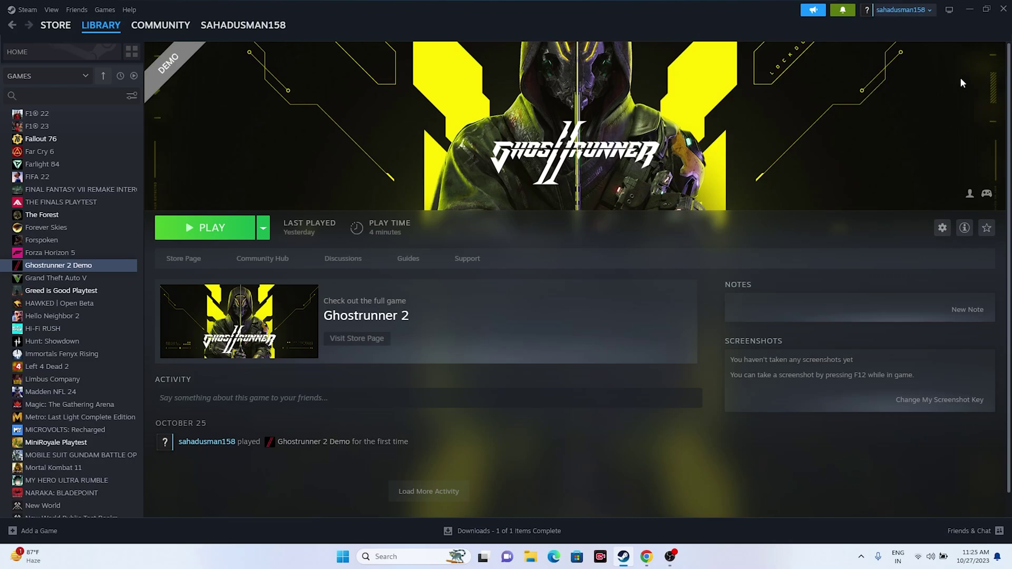
{"action": "left_click", "coordinate": [969, 9]}
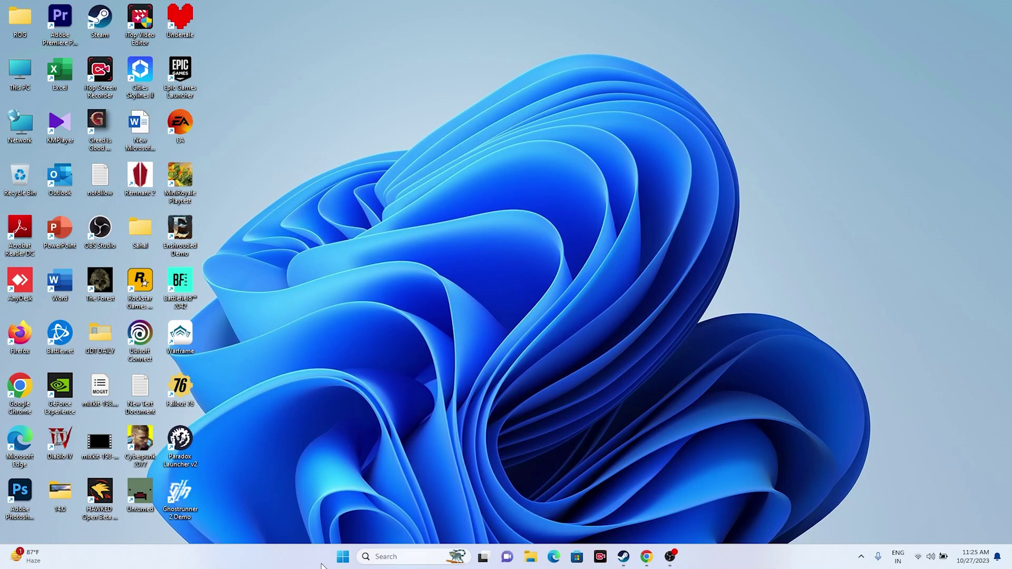
{"action": "left_click", "coordinate": [398, 557]}
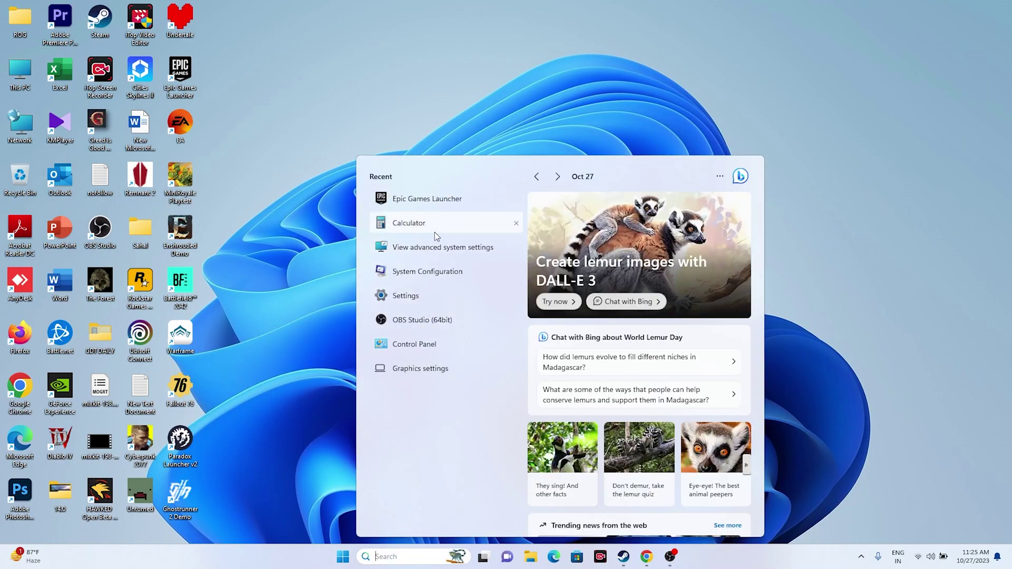
{"action": "left_click", "coordinate": [412, 298]}
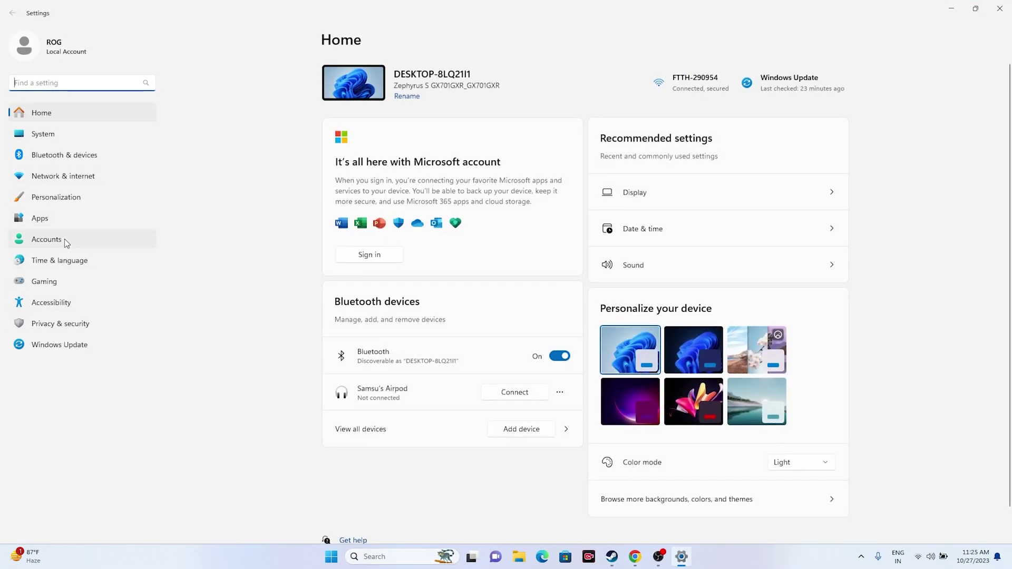
{"action": "left_click", "coordinate": [999, 9]}
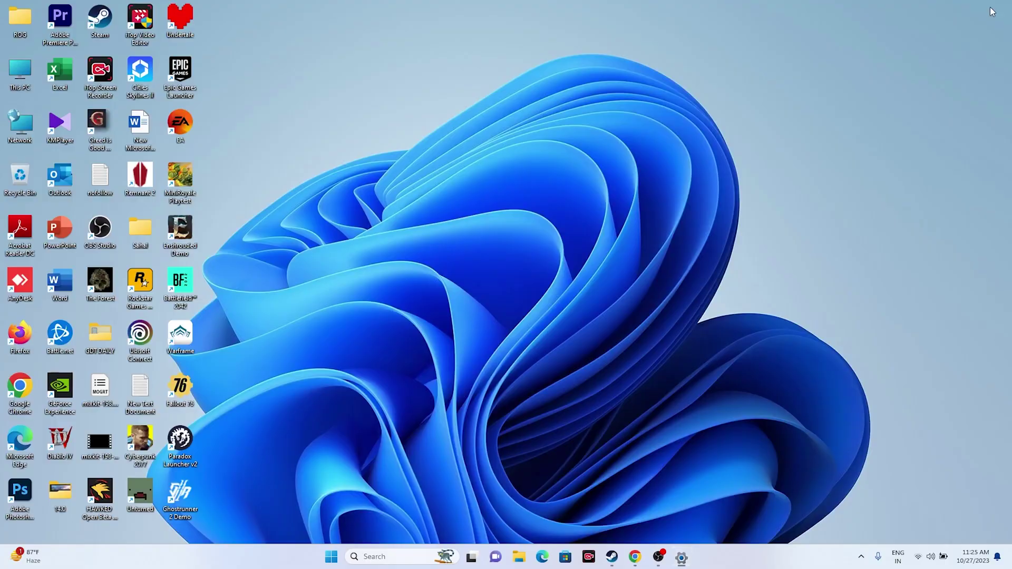
Step: Open the apps allowed through Windows Defender Firewall from Control Panel and find the Ghostrunner 2 Demo entry
{"action": "left_click", "coordinate": [404, 557]}
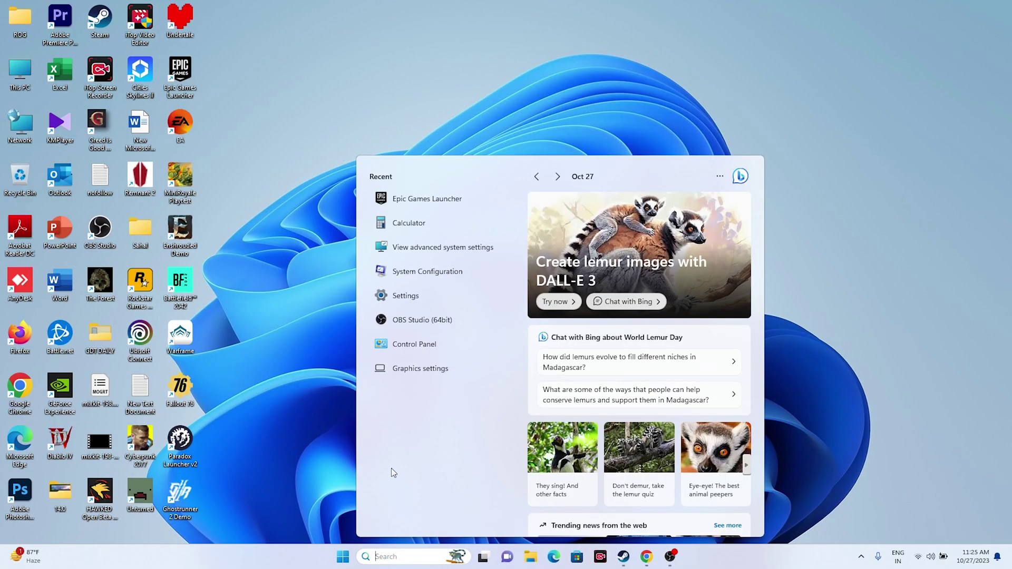
{"action": "left_click", "coordinate": [412, 345]}
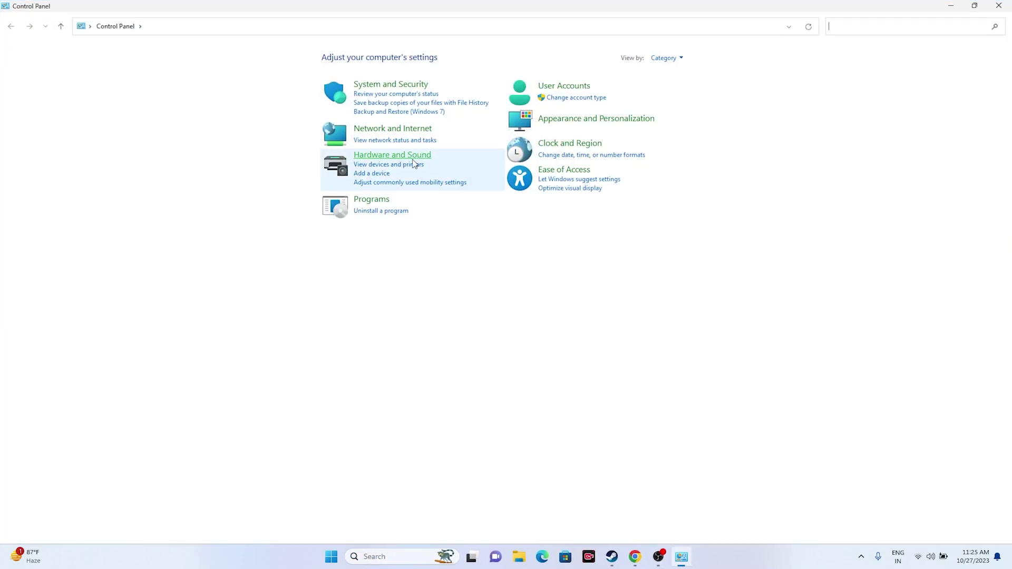
{"action": "left_click", "coordinate": [385, 84]}
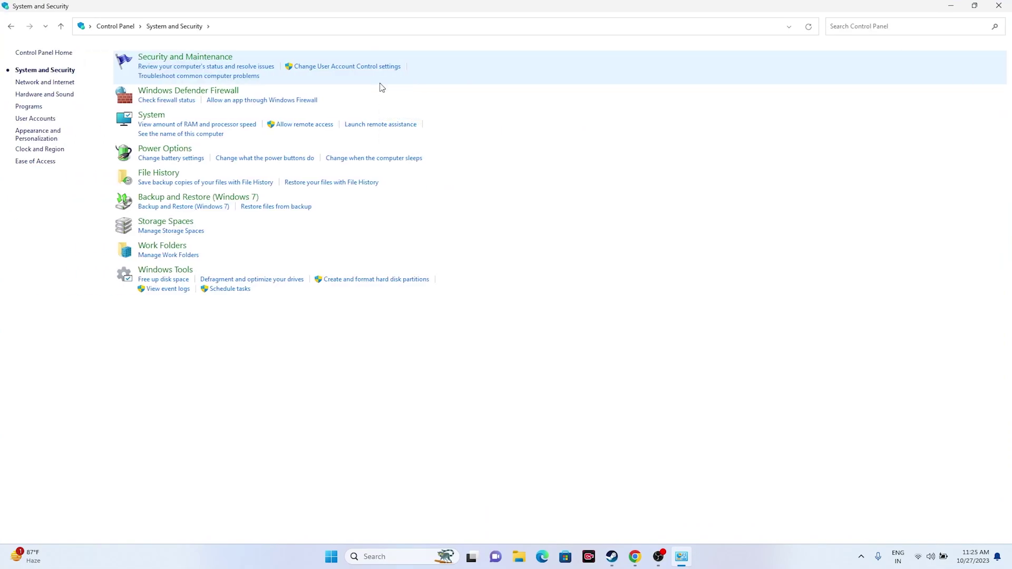
{"action": "left_click", "coordinate": [183, 91]}
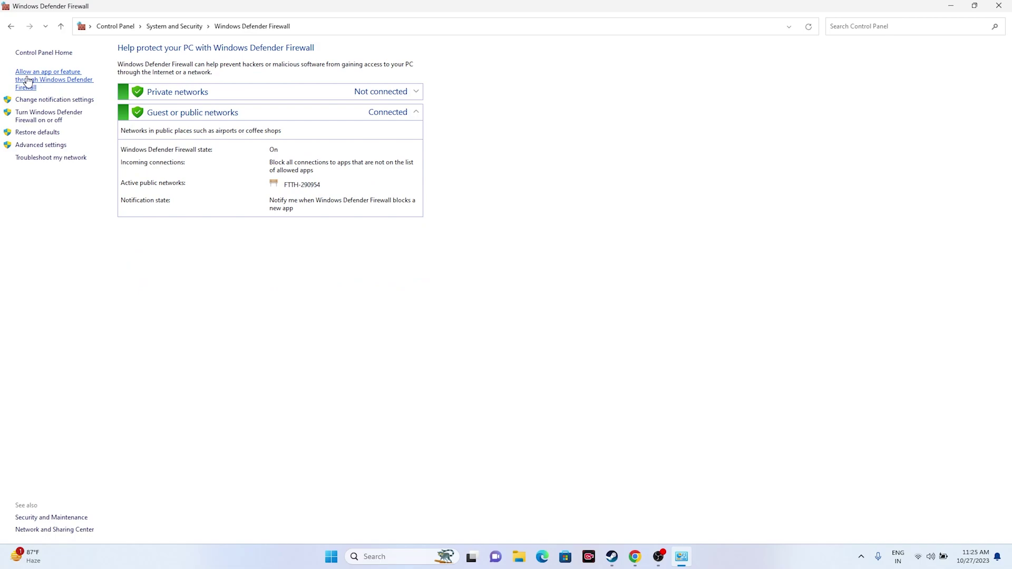
{"action": "left_click", "coordinate": [27, 80]}
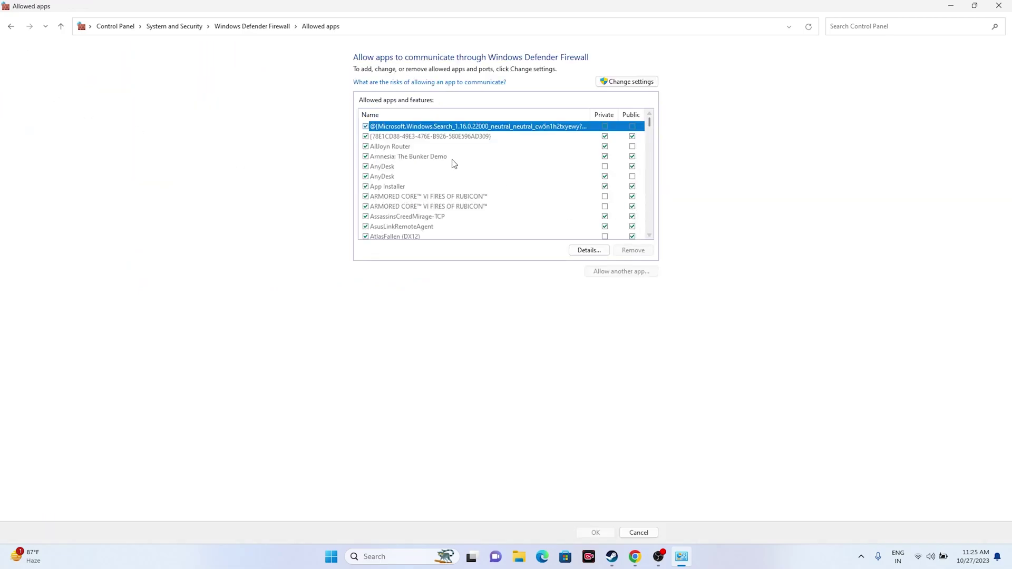
{"action": "scroll", "coordinate": [437, 156], "scroll_direction": "down", "scroll_amount": 2}
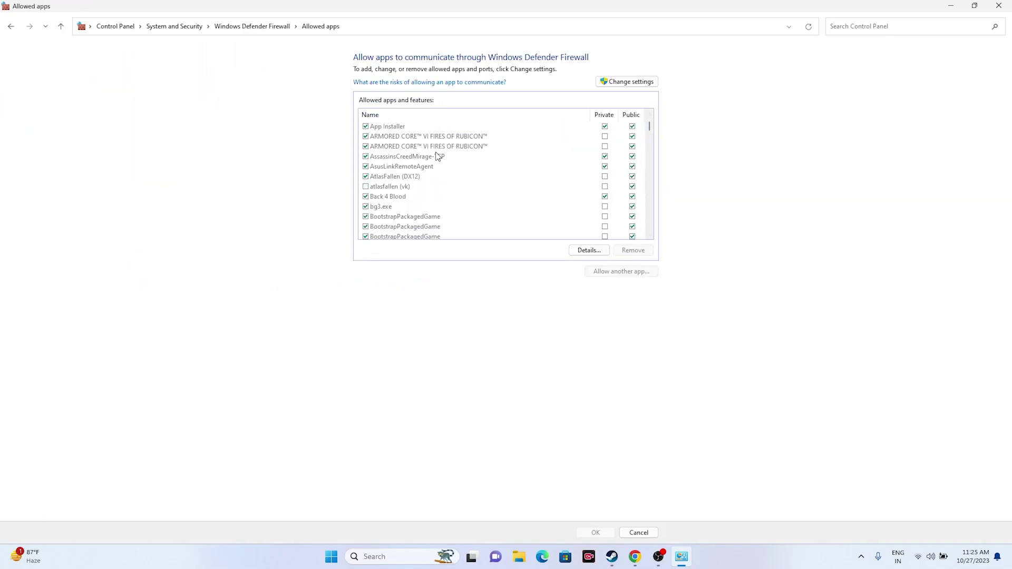
{"action": "scroll", "coordinate": [437, 156], "scroll_direction": "down", "scroll_amount": 8}
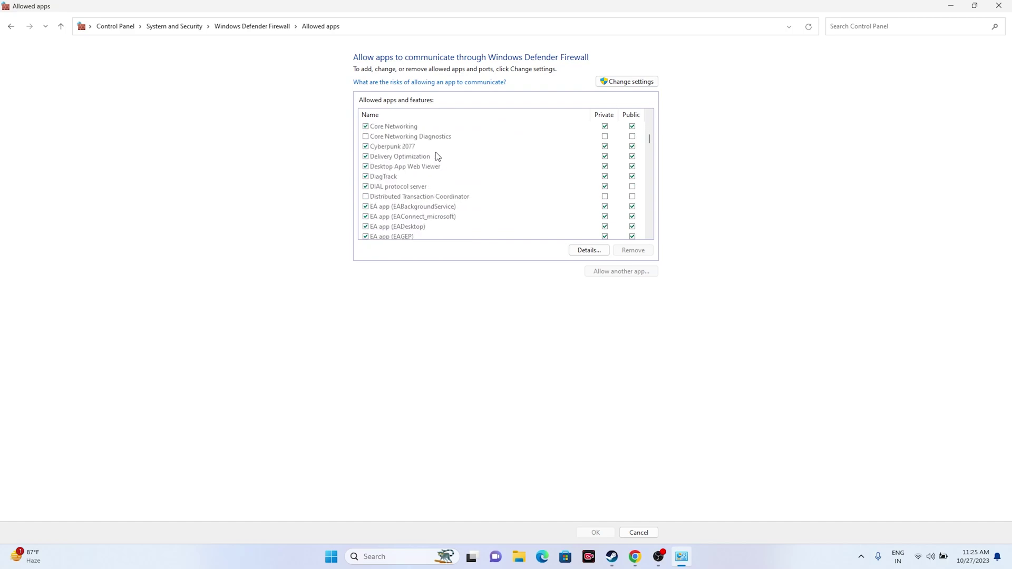
{"action": "scroll", "coordinate": [437, 156], "scroll_direction": "down", "scroll_amount": 6}
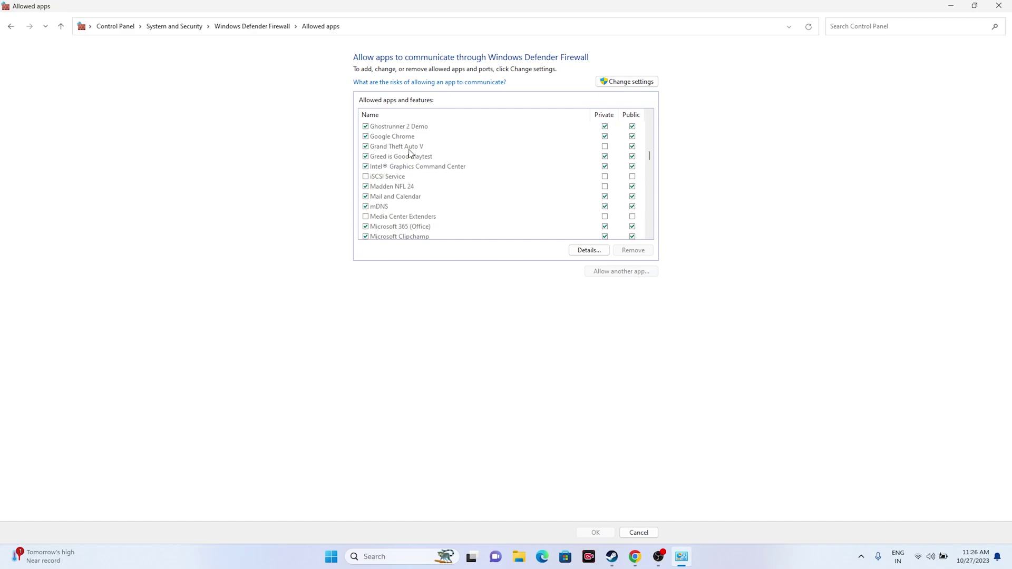
Step: Unlock the allowed apps list, start allowing another app and browse to the Steam folder in Program Files (x86) on drive C
{"action": "left_click", "coordinate": [646, 83]}
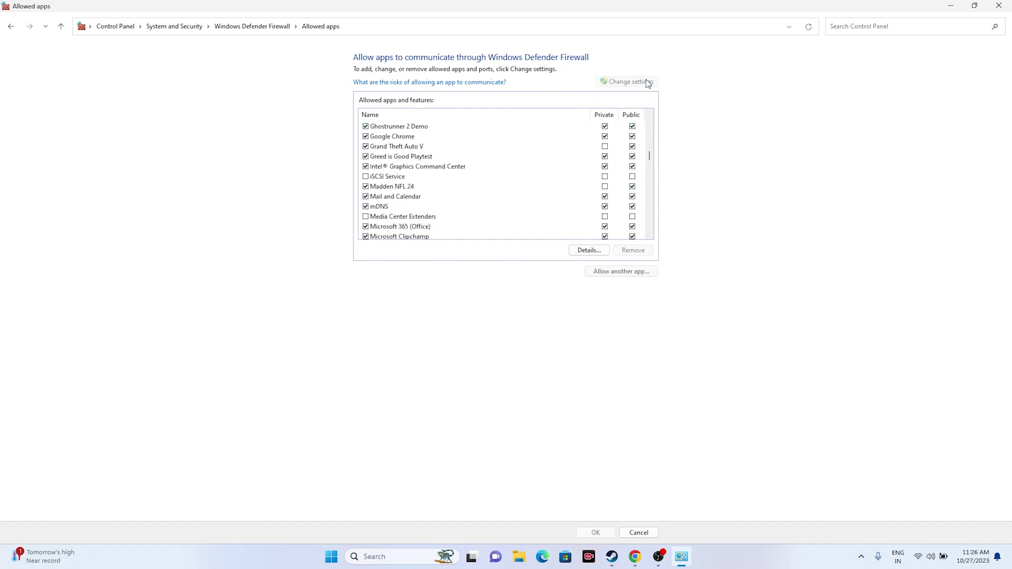
{"action": "left_click", "coordinate": [620, 271]}
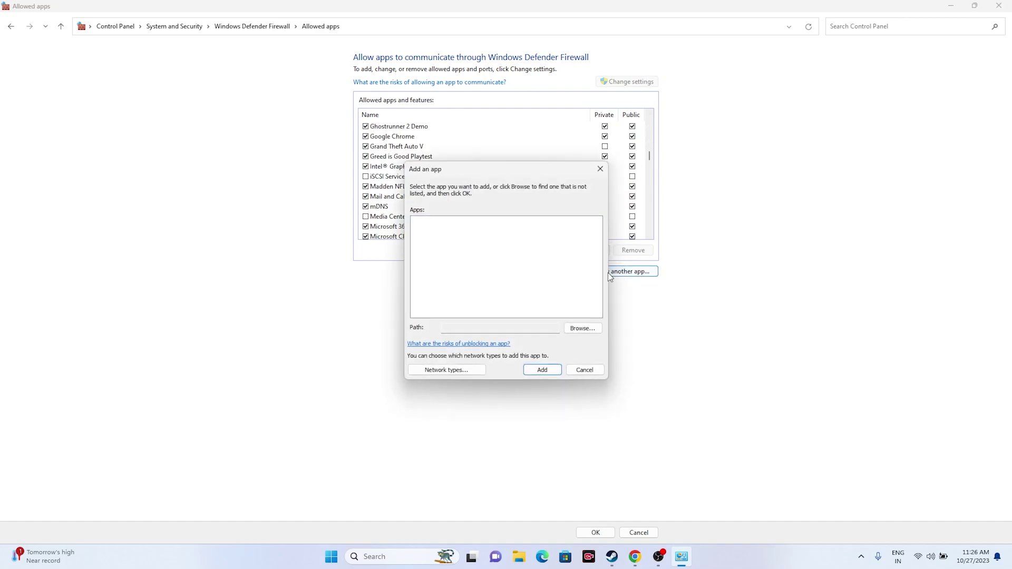
{"action": "left_click", "coordinate": [580, 329]}
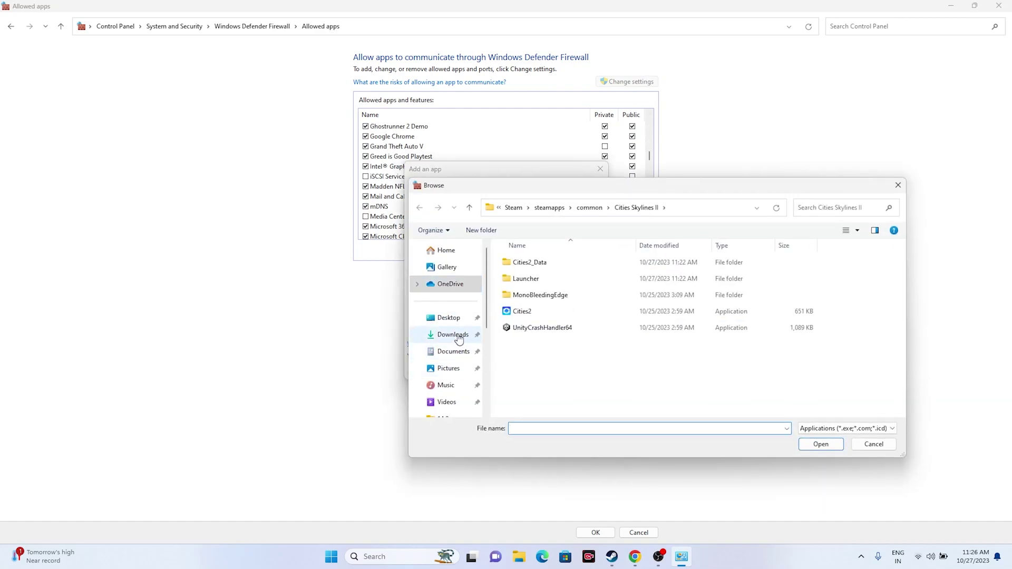
{"action": "scroll", "coordinate": [459, 331], "scroll_direction": "down", "scroll_amount": 3}
{"action": "scroll", "coordinate": [459, 331], "scroll_direction": "down", "scroll_amount": 1}
{"action": "left_click", "coordinate": [447, 365]}
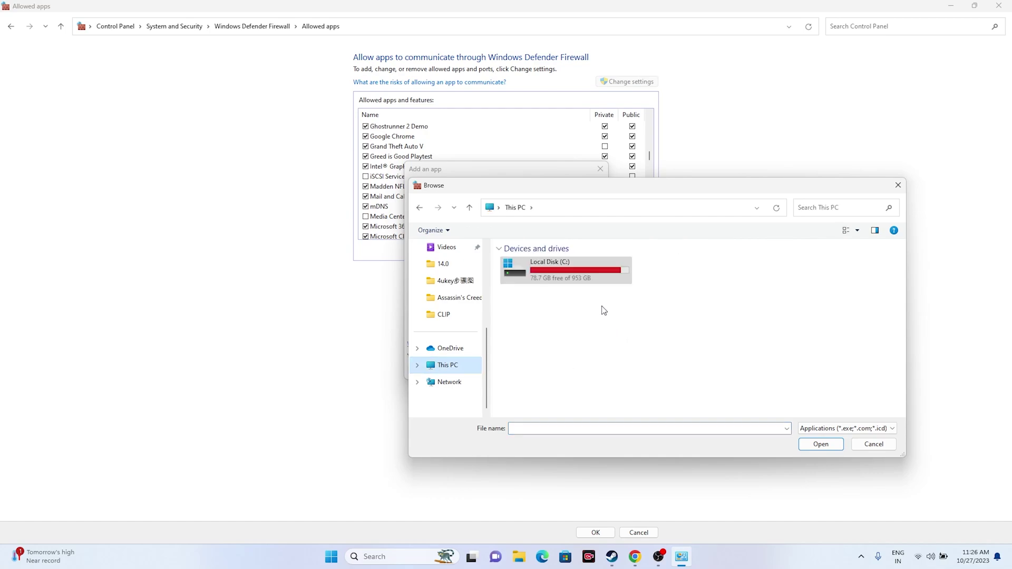
{"action": "double_click", "coordinate": [568, 274]}
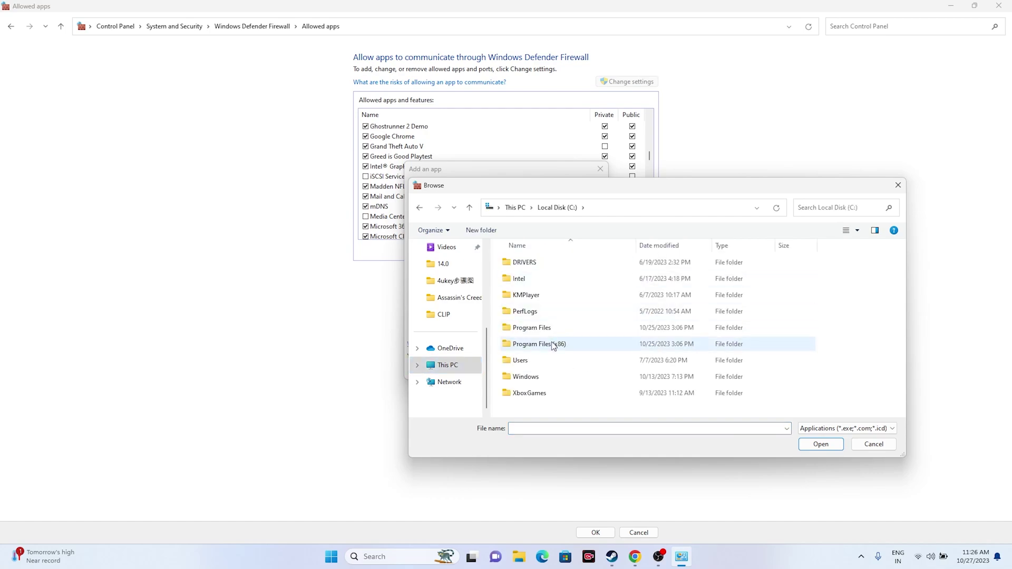
{"action": "double_click", "coordinate": [553, 344]}
{"action": "scroll", "coordinate": [554, 310], "scroll_direction": "down", "scroll_amount": 4}
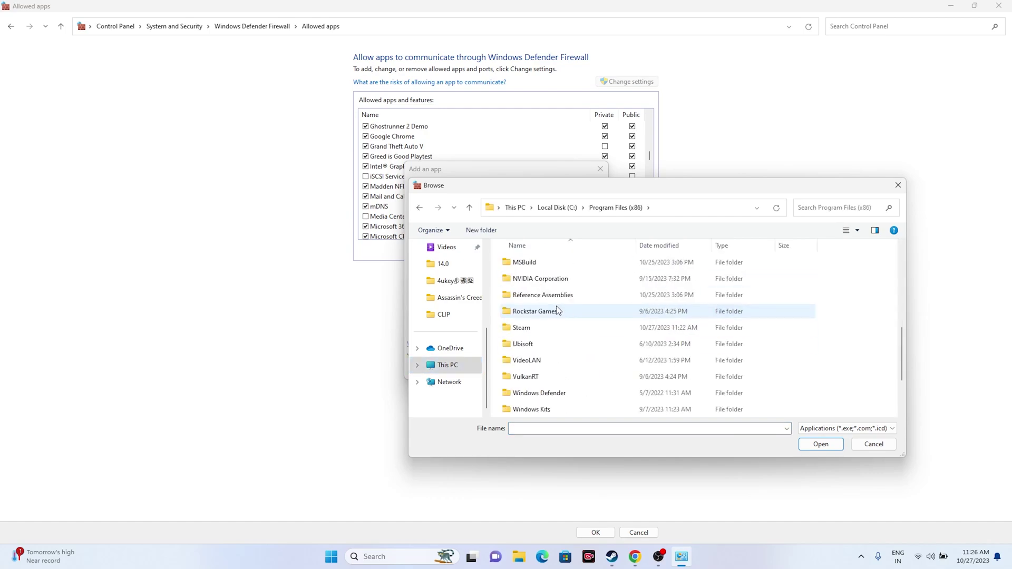
{"action": "scroll", "coordinate": [557, 310], "scroll_direction": "down", "scroll_amount": 1}
{"action": "double_click", "coordinate": [541, 280]}
Step: Choose the Ghostrunner2 application from steamapps\common\Ghostrunner 2 Demo as the app to allow
{"action": "scroll", "coordinate": [559, 298], "scroll_direction": "down", "scroll_amount": 4}
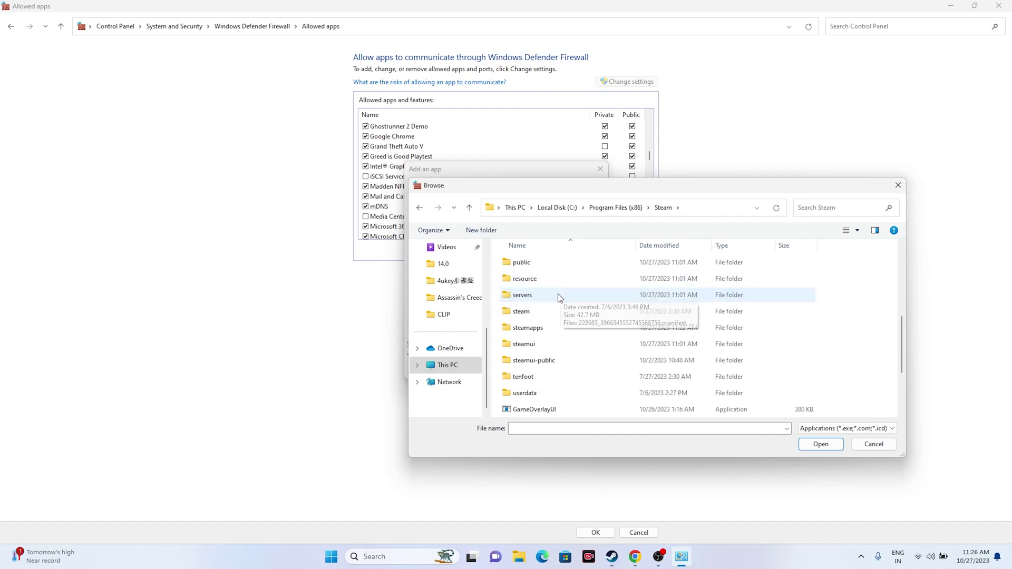
{"action": "scroll", "coordinate": [559, 298], "scroll_direction": "down", "scroll_amount": 1}
{"action": "double_click", "coordinate": [558, 280]}
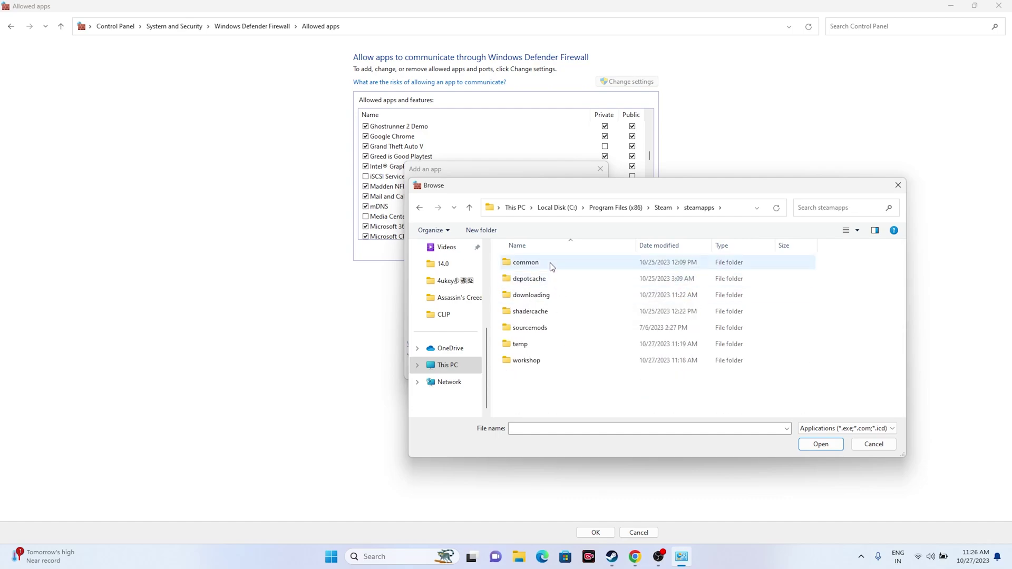
{"action": "double_click", "coordinate": [549, 263]}
{"action": "scroll", "coordinate": [554, 327], "scroll_direction": "down", "scroll_amount": 4}
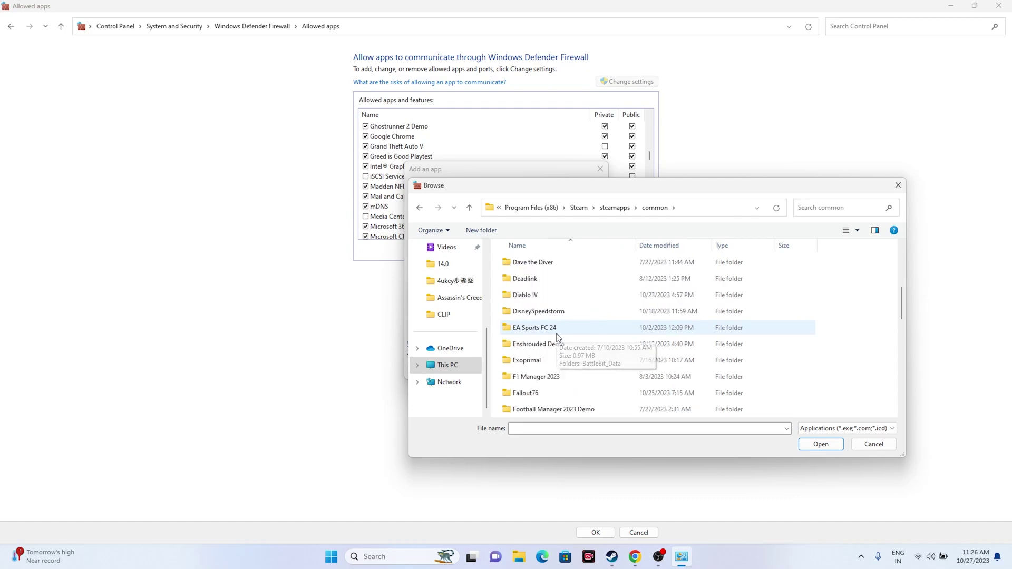
{"action": "scroll", "coordinate": [558, 337], "scroll_direction": "down", "scroll_amount": 3}
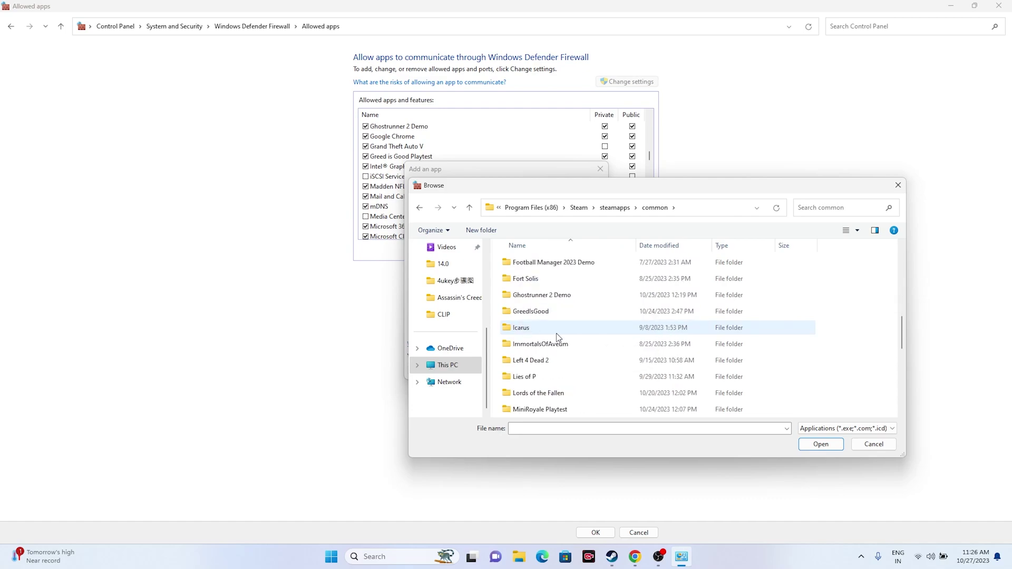
{"action": "double_click", "coordinate": [559, 296]}
{"action": "left_click", "coordinate": [546, 296]}
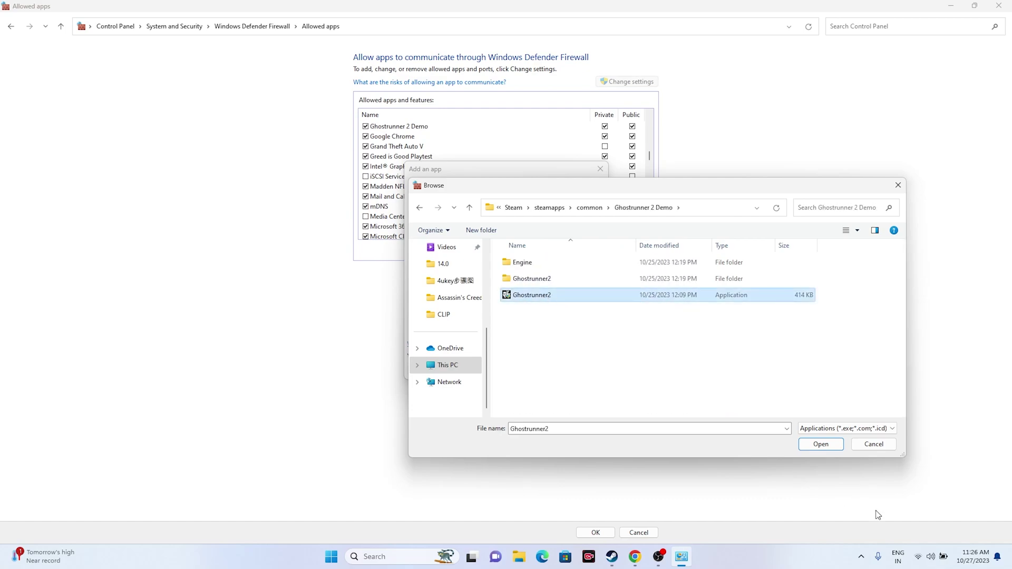
{"action": "left_click", "coordinate": [812, 445]}
Step: Try to add the chosen game executable to the firewall's allowed apps, dismiss the dialogs and close Control Panel
{"action": "left_click", "coordinate": [542, 371]}
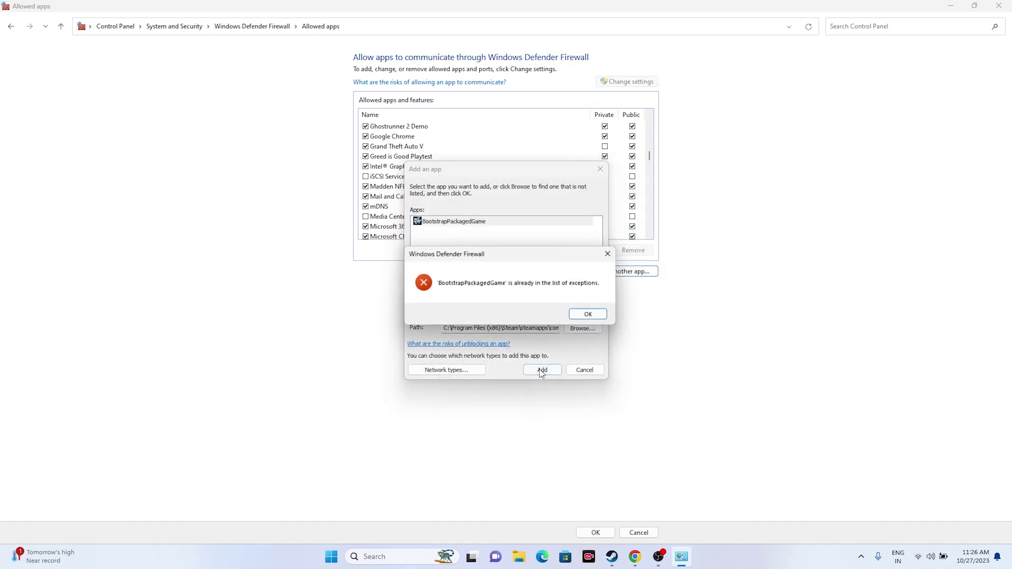
{"action": "left_click", "coordinate": [588, 314]}
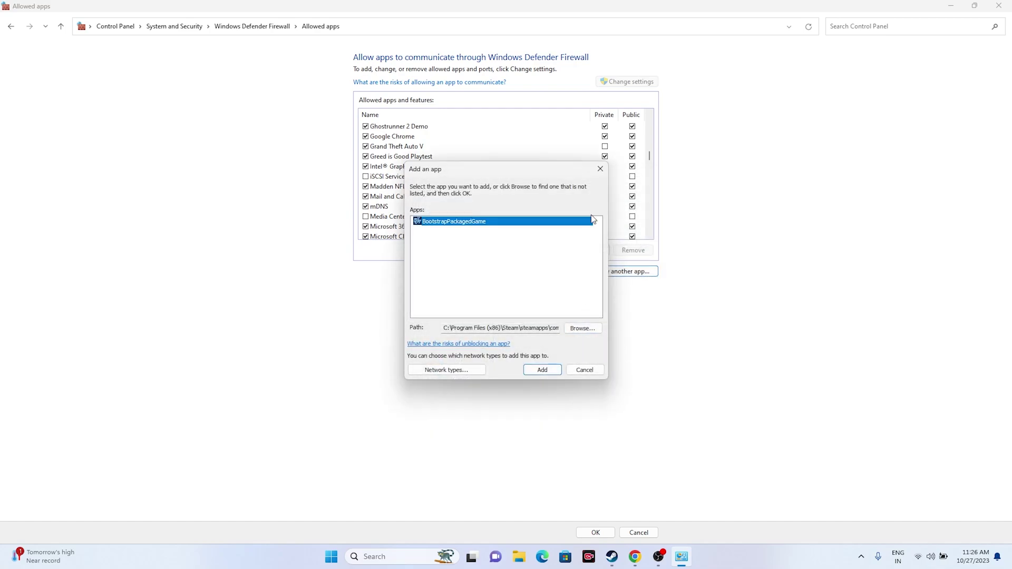
{"action": "left_click", "coordinate": [600, 169]}
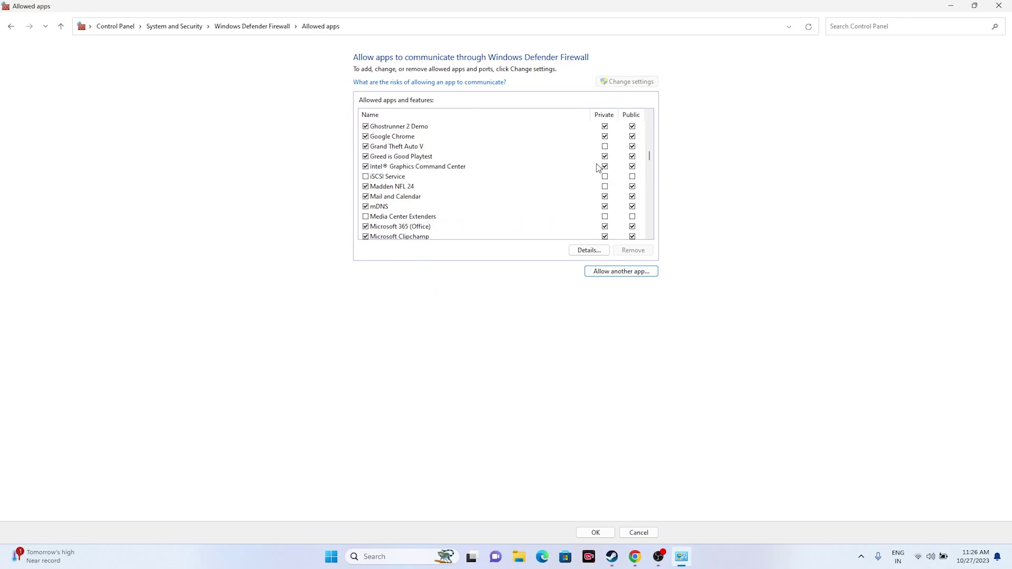
{"action": "left_click", "coordinate": [999, 6]}
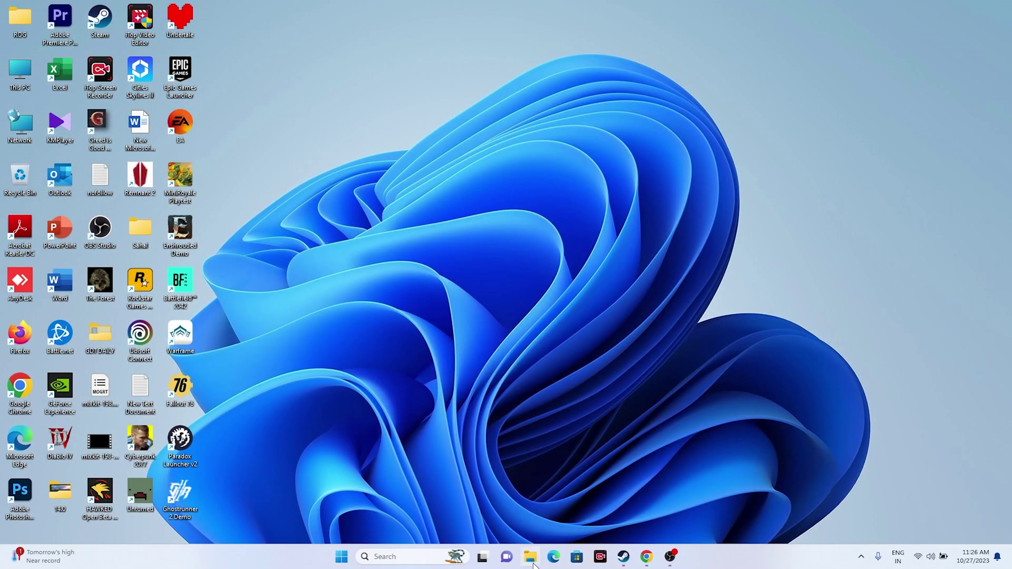
Step: Switch to Steam, open the properties of Ghostrunner 2 Demo and enter -dx11 as its launch option
{"action": "left_click", "coordinate": [624, 556]}
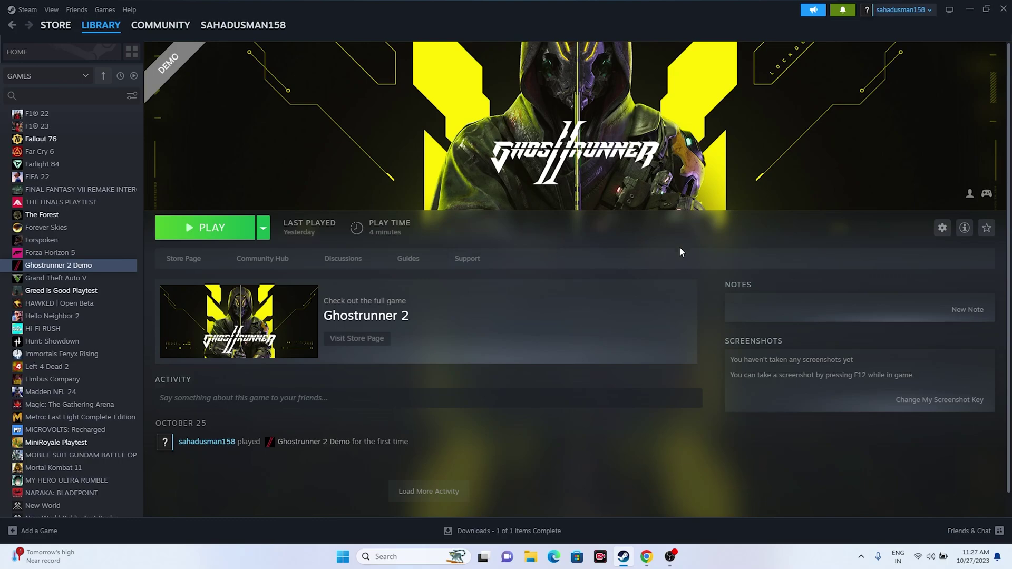
{"action": "right_click", "coordinate": [70, 270]}
{"action": "left_click", "coordinate": [98, 347]}
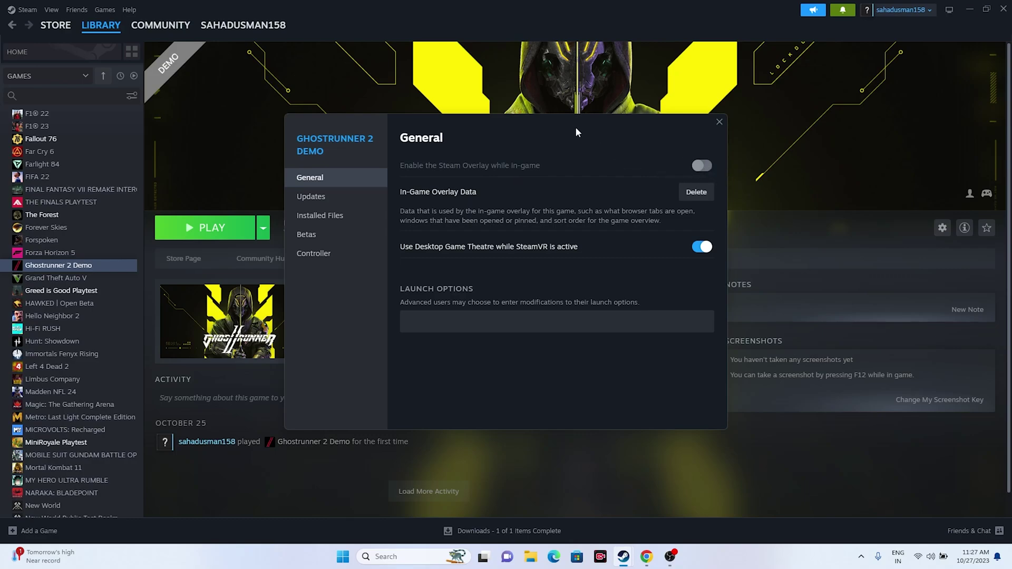
{"action": "left_click_drag", "start_coordinate": [577, 132], "coordinate": [737, 195]}
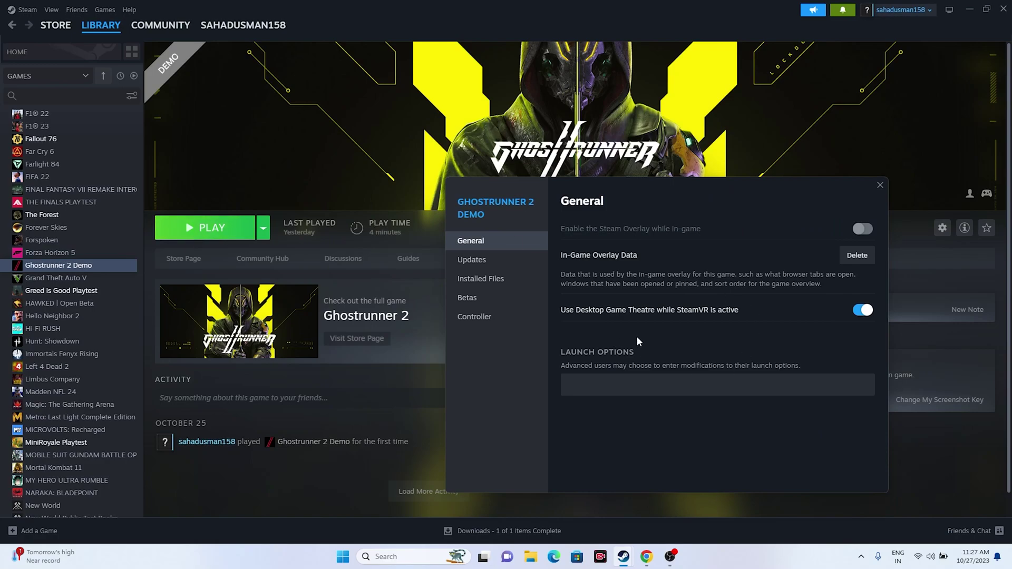
{"action": "left_click", "coordinate": [584, 377]}
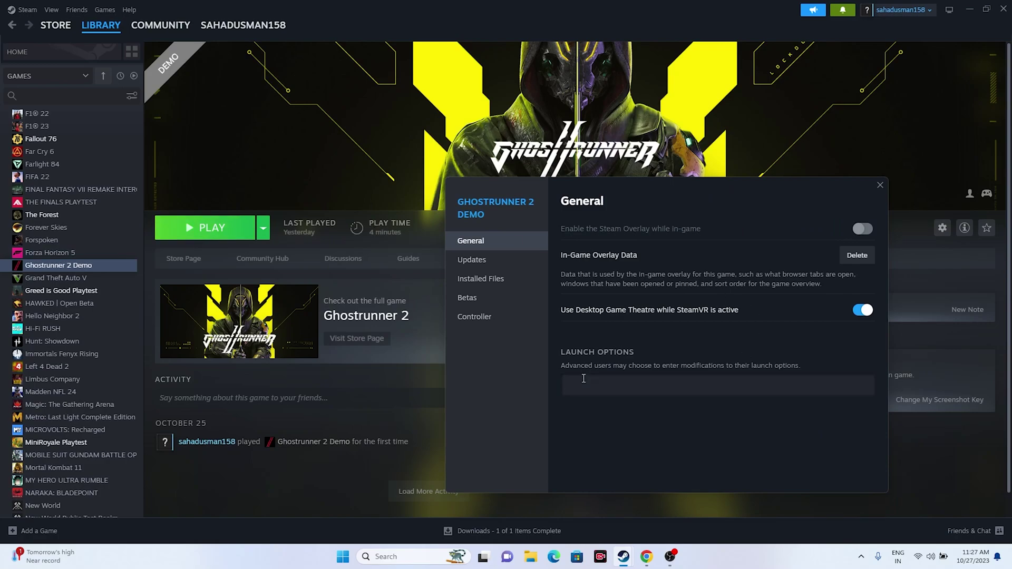
{"action": "type", "text": "-dx11"}
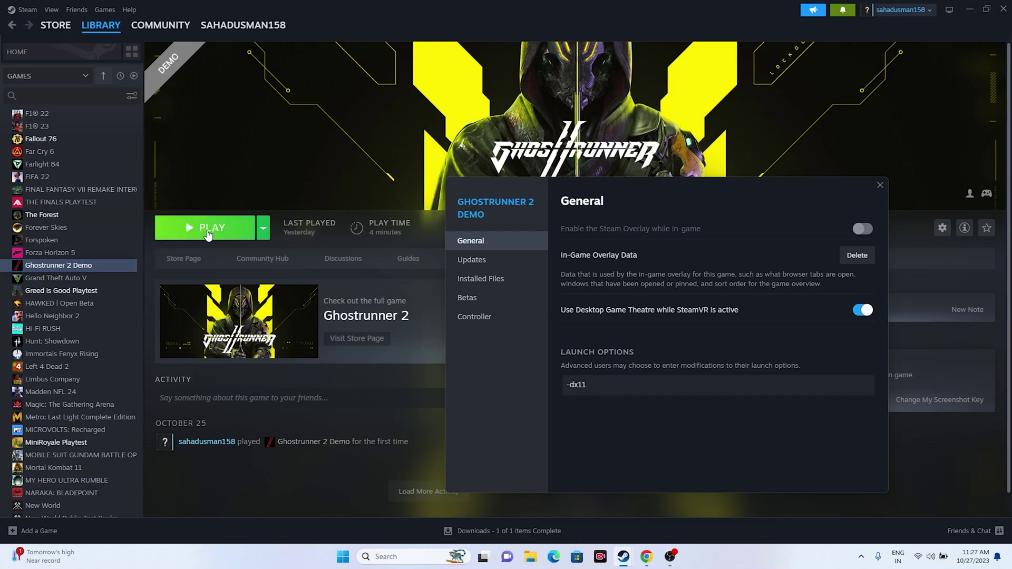
Step: Change the Ghostrunner 2 Demo launch option to -dx12 and close the game's properties
{"action": "key", "text": "BackSpace"}
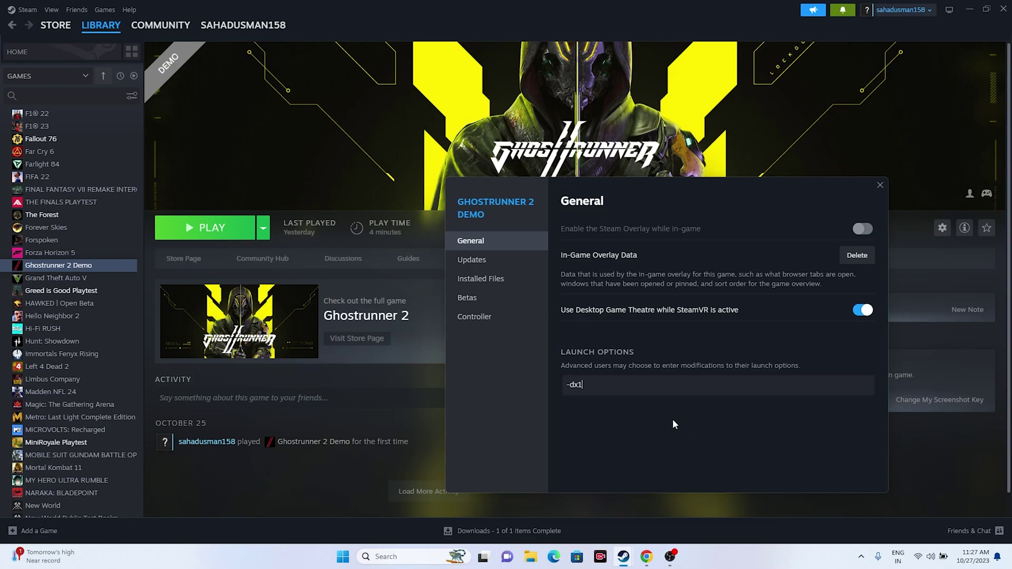
{"action": "type", "text": "2"}
{"action": "left_click", "coordinate": [881, 189]}
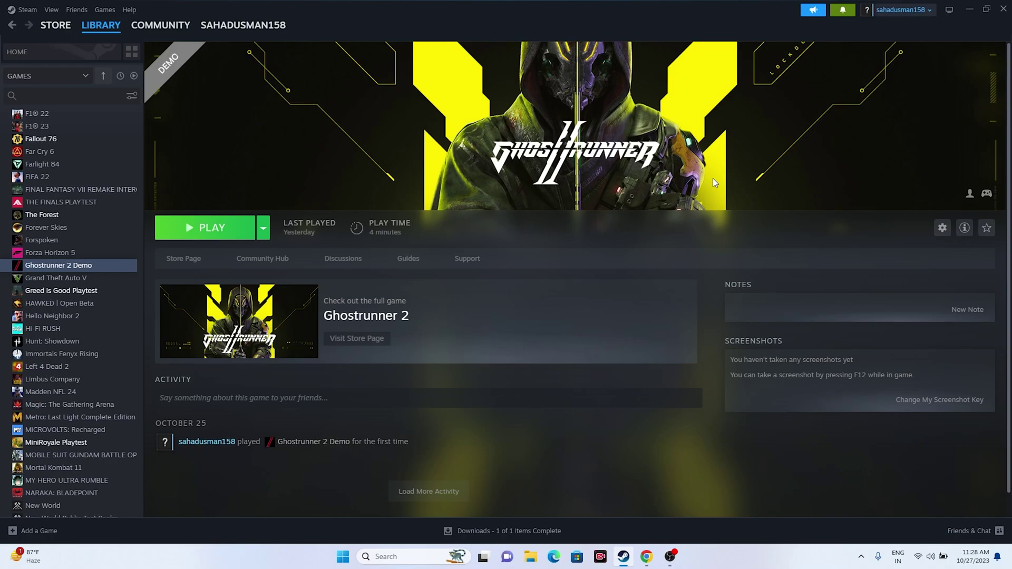
Step: In System Configuration, disable all services and hide all Microsoft services, apply the changes and exit without restarting
{"action": "left_click", "coordinate": [376, 557]}
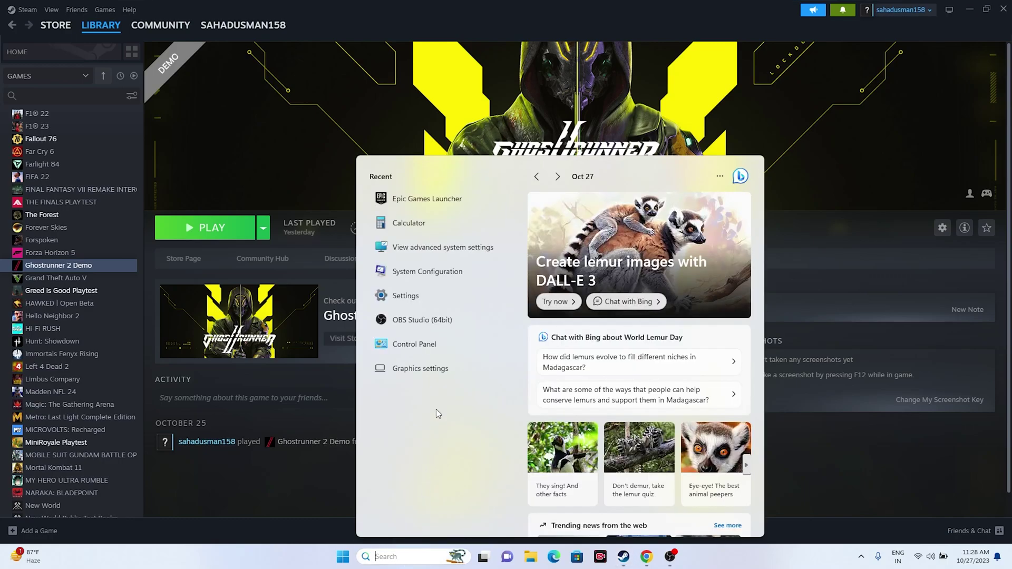
{"action": "left_click", "coordinate": [431, 274]}
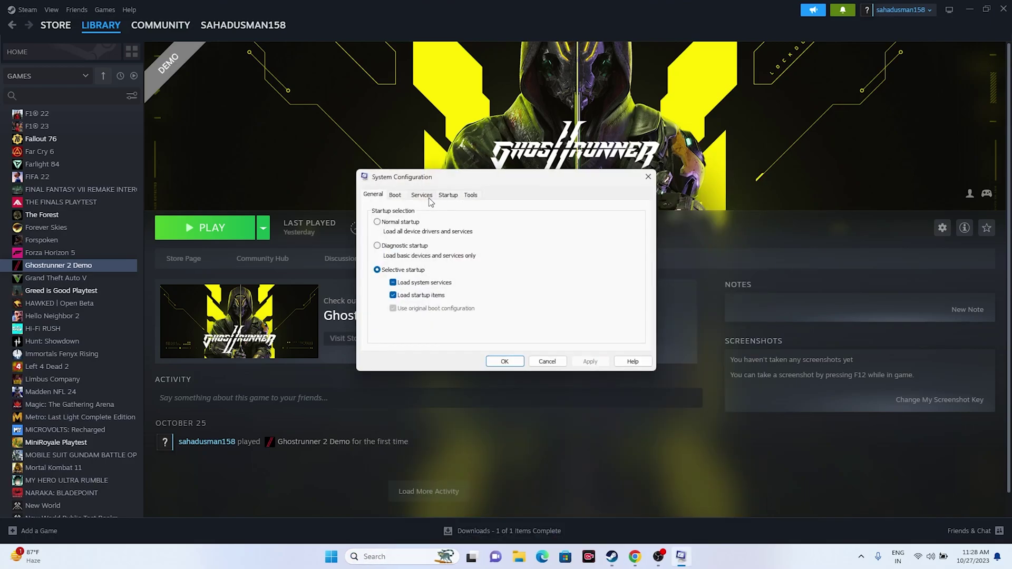
{"action": "left_click", "coordinate": [421, 195]}
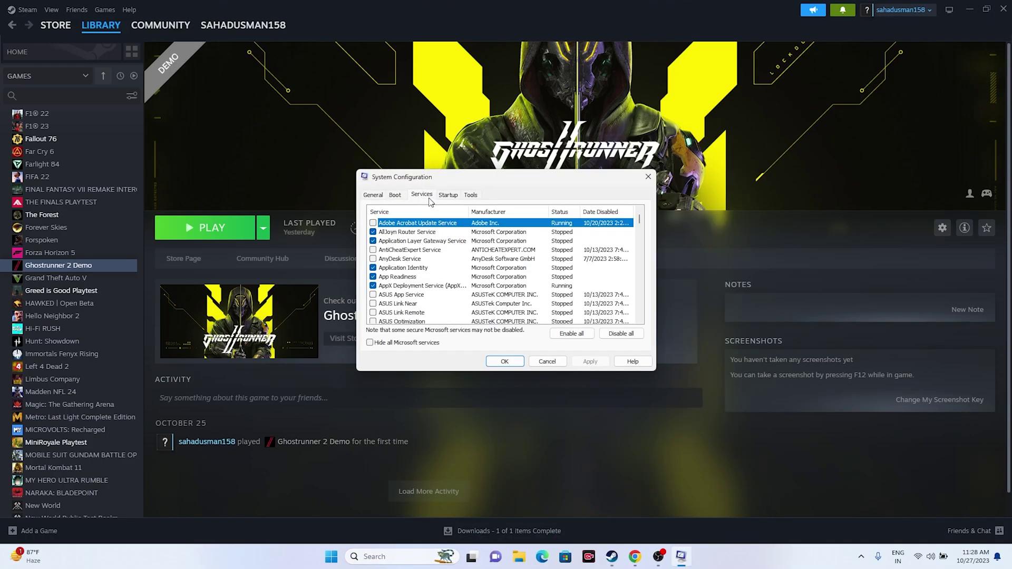
{"action": "left_click", "coordinate": [614, 334]}
{"action": "left_click", "coordinate": [370, 342]}
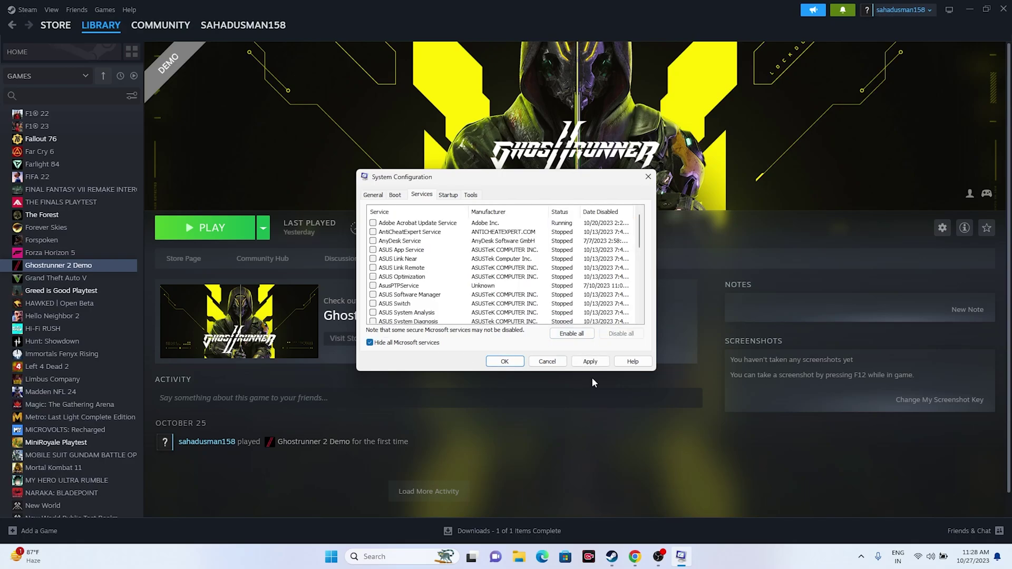
{"action": "left_click", "coordinate": [590, 361]}
{"action": "left_click", "coordinate": [511, 362]}
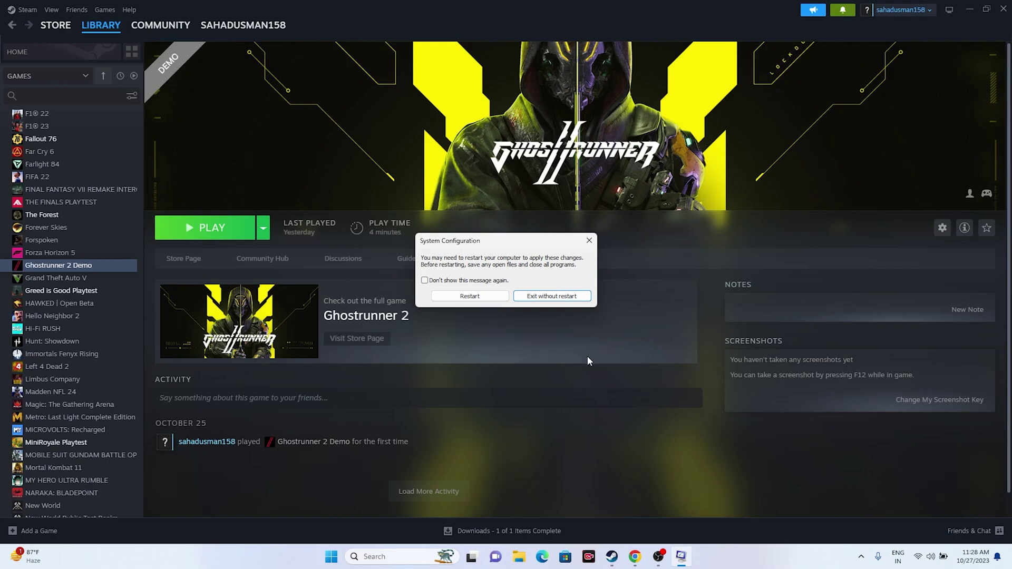
{"action": "left_click", "coordinate": [543, 299]}
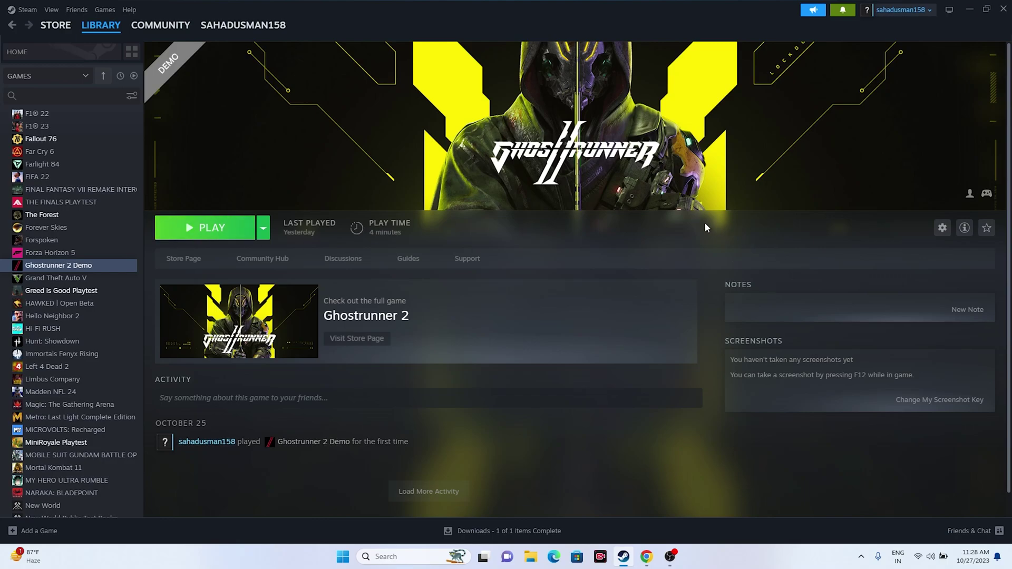
Step: Minimize Steam, open Task Manager to examine the running apps and background processes, and close it
{"action": "left_click", "coordinate": [969, 9]}
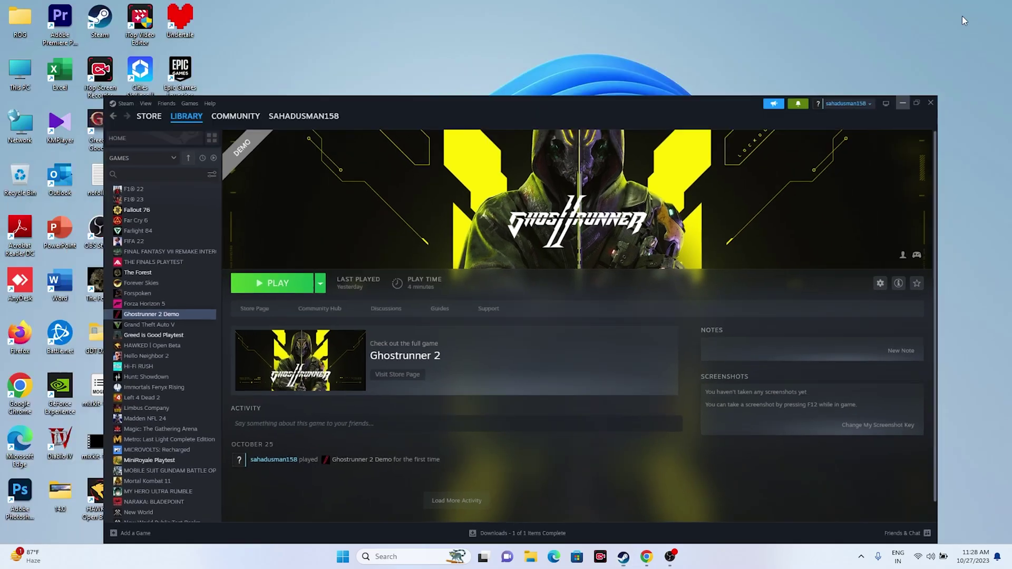
{"action": "right_click", "coordinate": [341, 558]}
{"action": "left_click", "coordinate": [335, 425]}
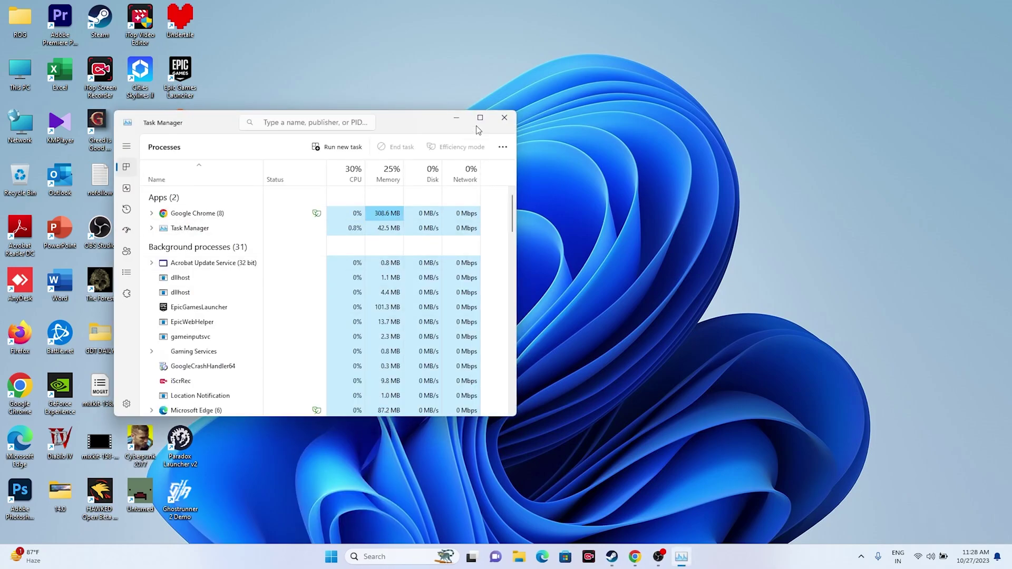
{"action": "left_click", "coordinate": [496, 114]}
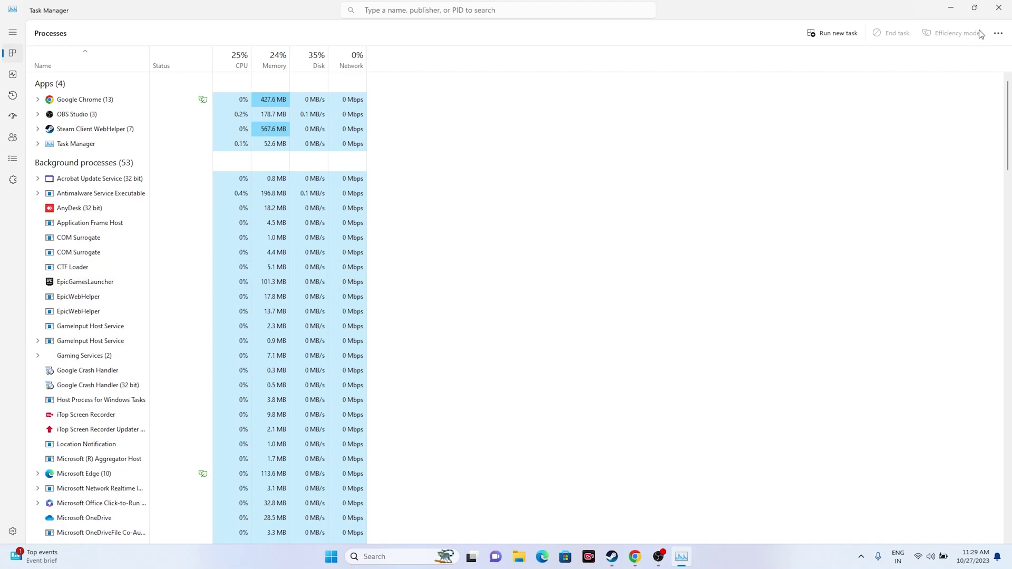
{"action": "left_click", "coordinate": [999, 7]}
{"action": "left_click", "coordinate": [626, 555]}
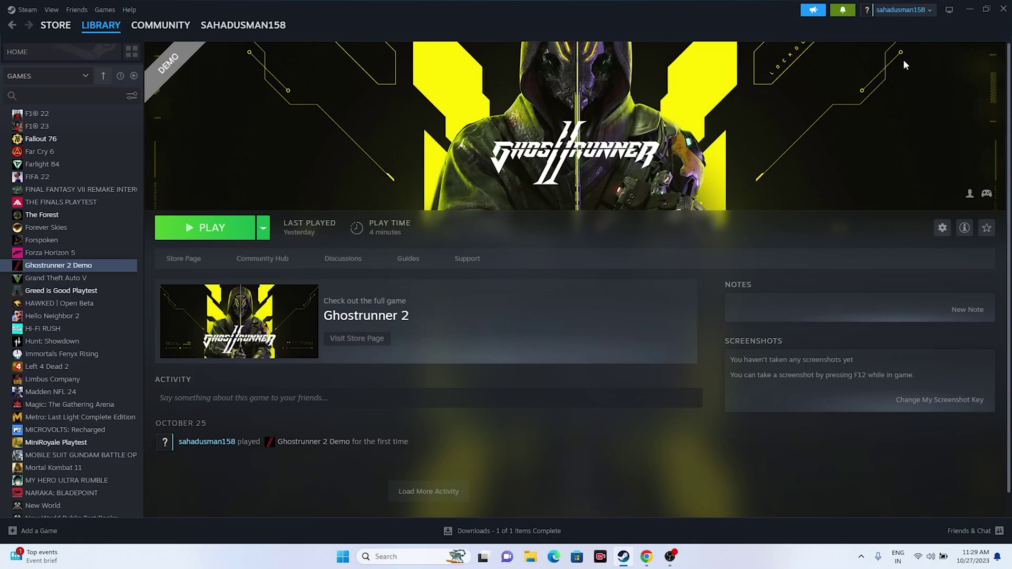
{"action": "left_click", "coordinate": [970, 10]}
Step: Open the Windows graphics settings and start adding a desktop app to the custom options
{"action": "left_click", "coordinate": [406, 557]}
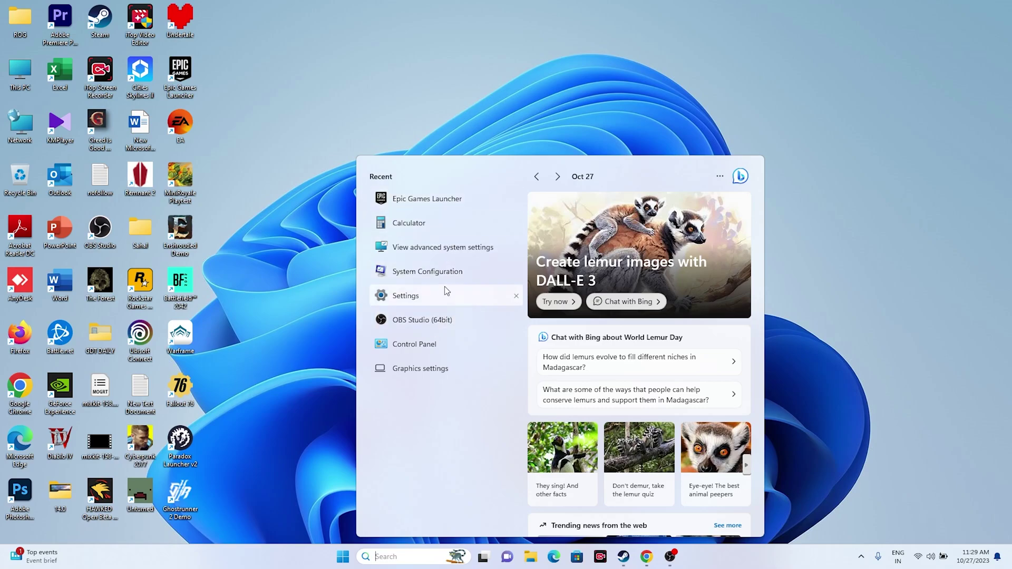
{"action": "left_click", "coordinate": [440, 369]}
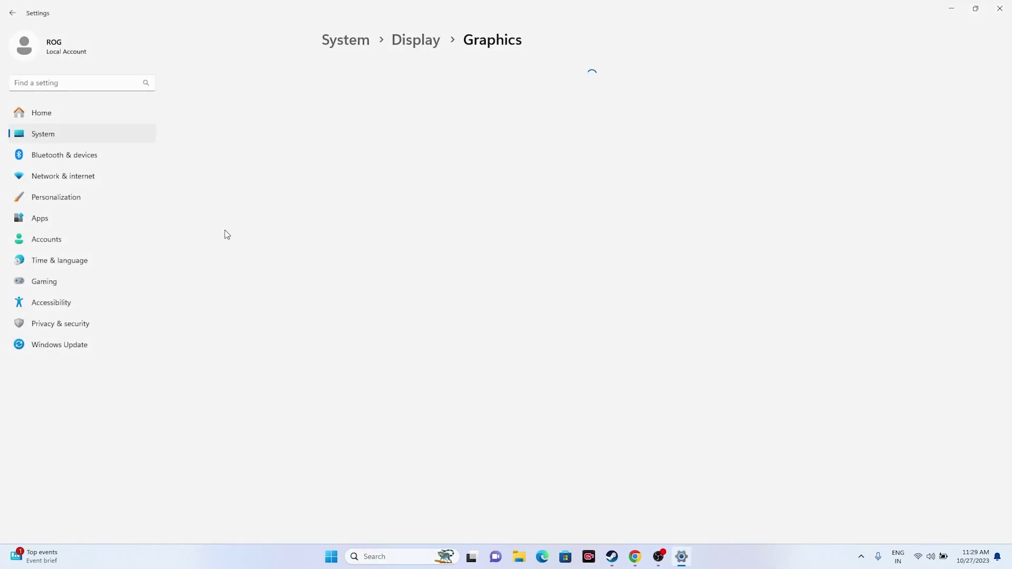
{"action": "scroll", "coordinate": [434, 404], "scroll_direction": "down", "scroll_amount": 3}
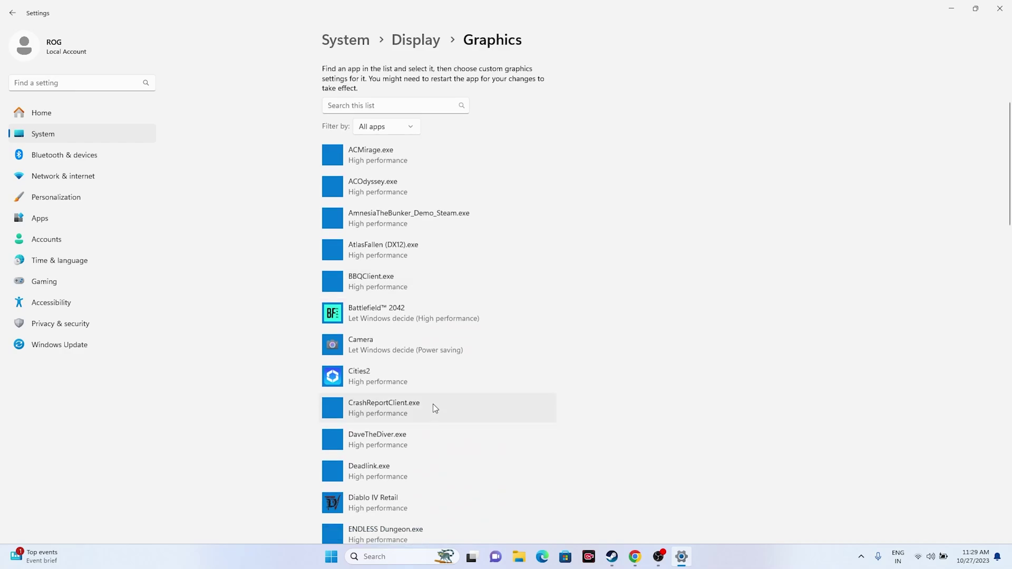
{"action": "scroll", "coordinate": [432, 403], "scroll_direction": "up", "scroll_amount": 3}
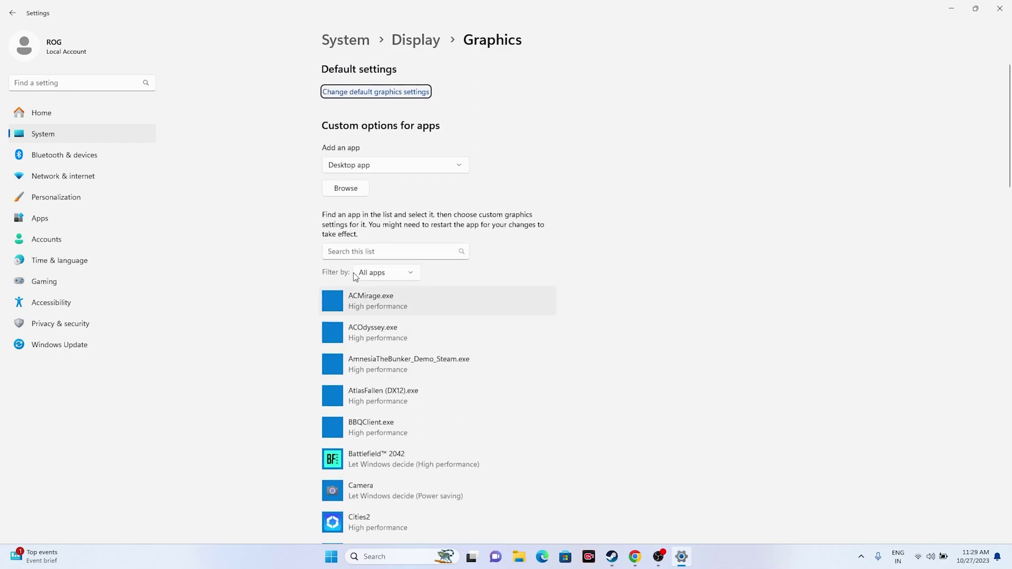
{"action": "left_click", "coordinate": [331, 191]}
Step: Browse to the Steam folder in Program Files (x86) on drive C for the app to add
{"action": "scroll", "coordinate": [65, 195], "scroll_direction": "down", "scroll_amount": 3}
{"action": "left_click", "coordinate": [69, 188]}
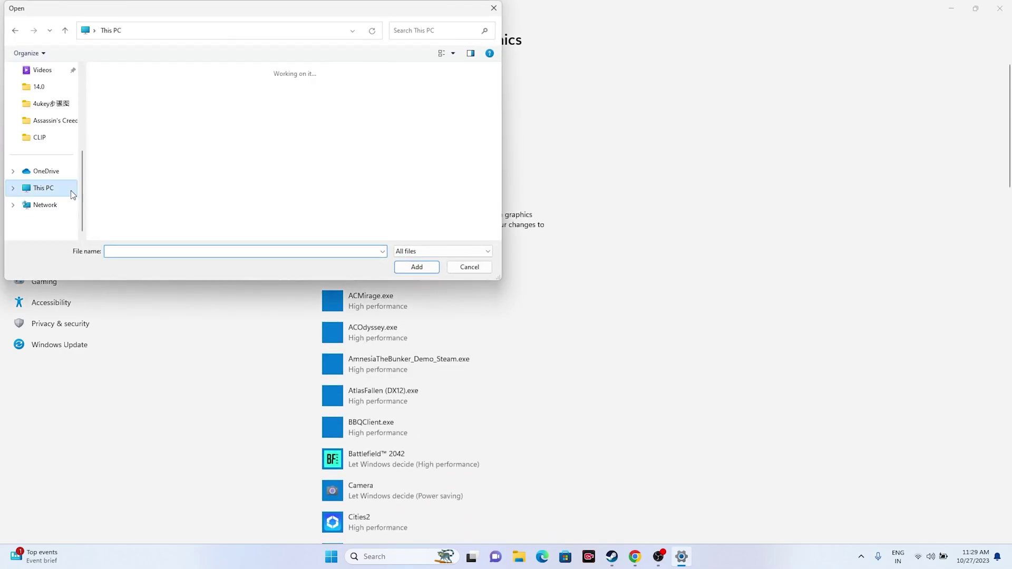
{"action": "double_click", "coordinate": [177, 108]}
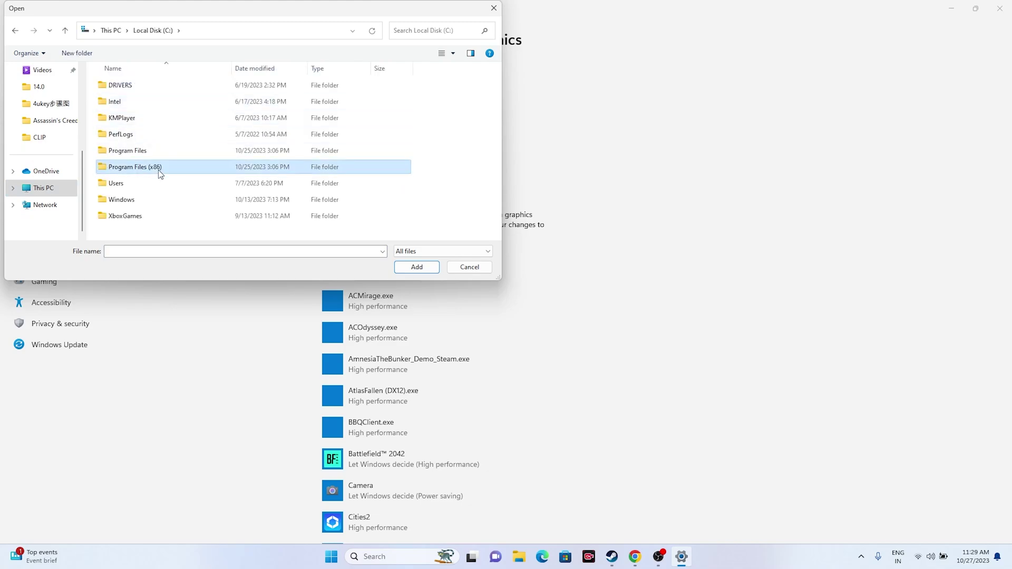
{"action": "double_click", "coordinate": [158, 168]}
{"action": "scroll", "coordinate": [161, 174], "scroll_direction": "down", "scroll_amount": 4}
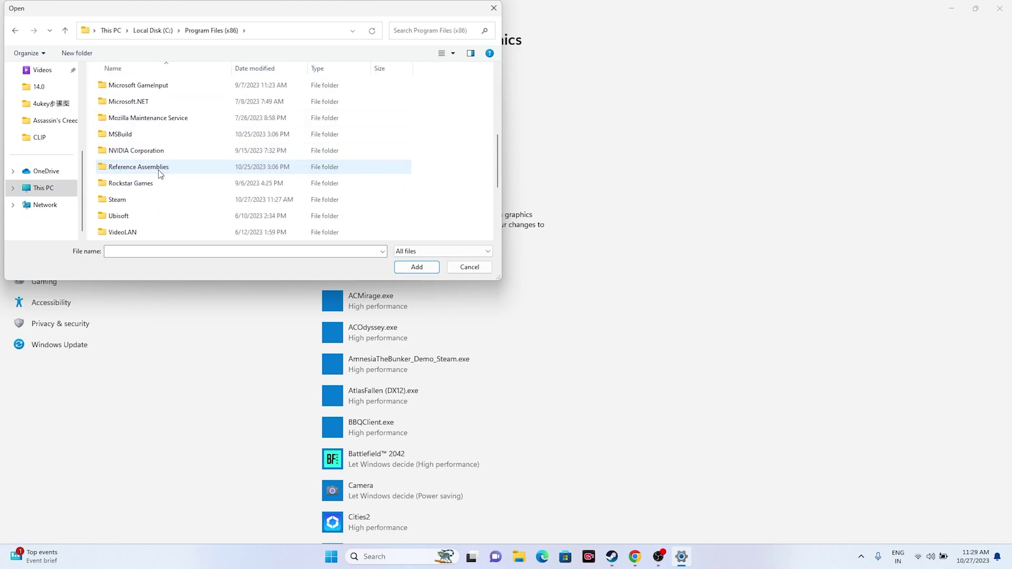
{"action": "double_click", "coordinate": [129, 195]}
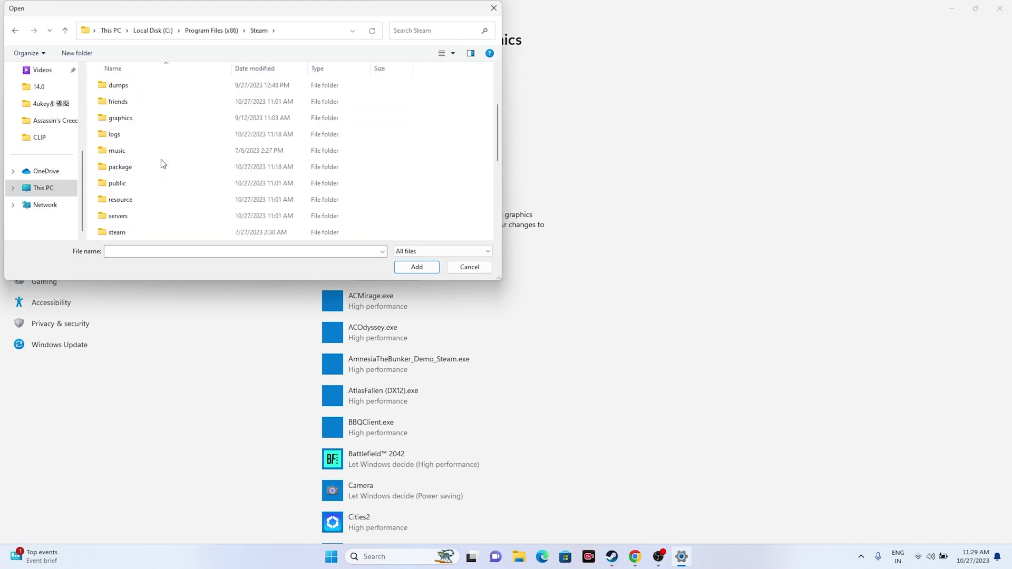
Step: Add the Ghostrunner2 application from steamapps\common\Ghostrunner 2 Demo to the graphics settings list
{"action": "scroll", "coordinate": [152, 165], "scroll_direction": "down", "scroll_amount": 1}
{"action": "double_click", "coordinate": [145, 199]}
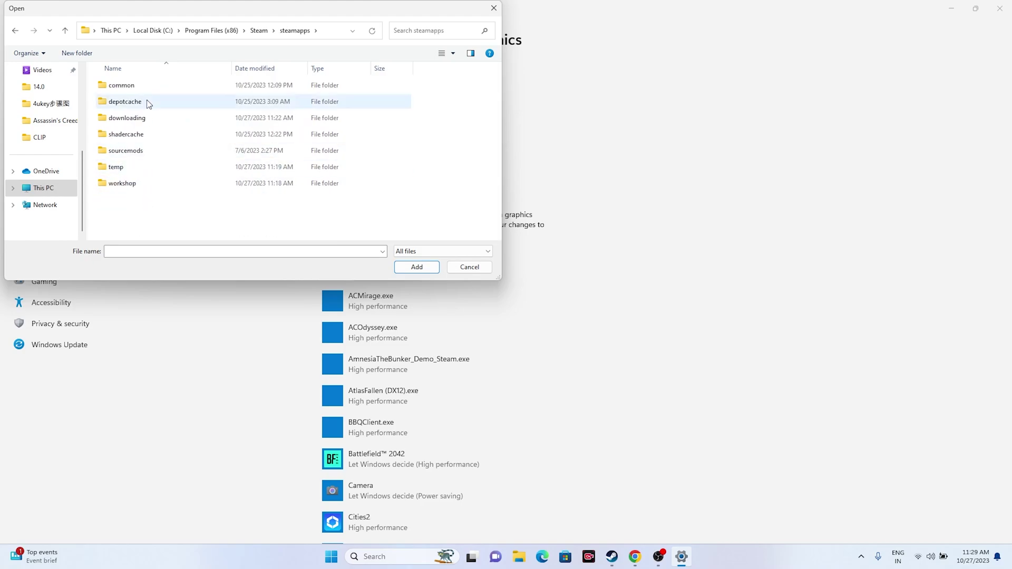
{"action": "double_click", "coordinate": [144, 87]}
{"action": "scroll", "coordinate": [156, 160], "scroll_direction": "down", "scroll_amount": 2}
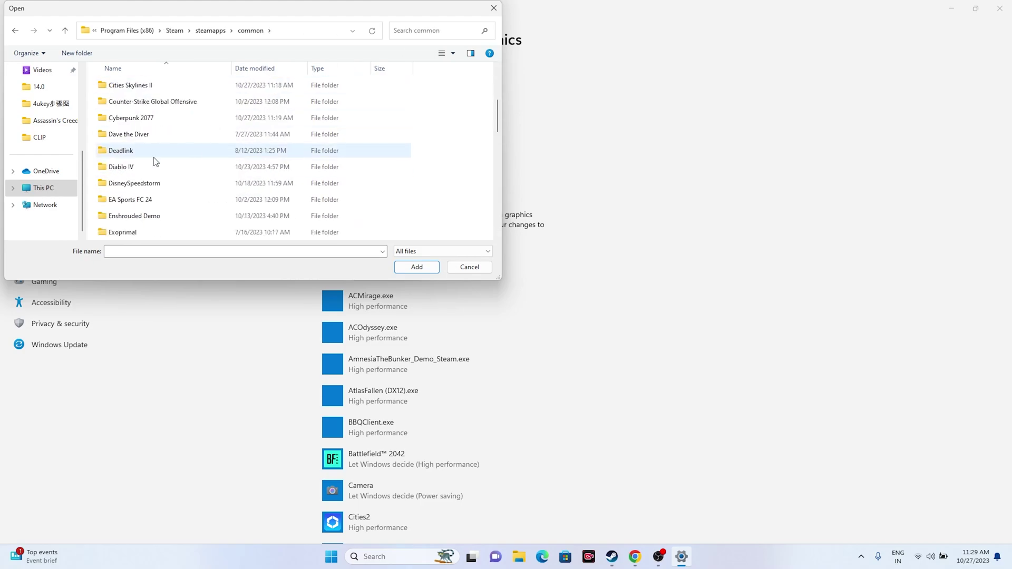
{"action": "scroll", "coordinate": [156, 162], "scroll_direction": "down", "scroll_amount": 3}
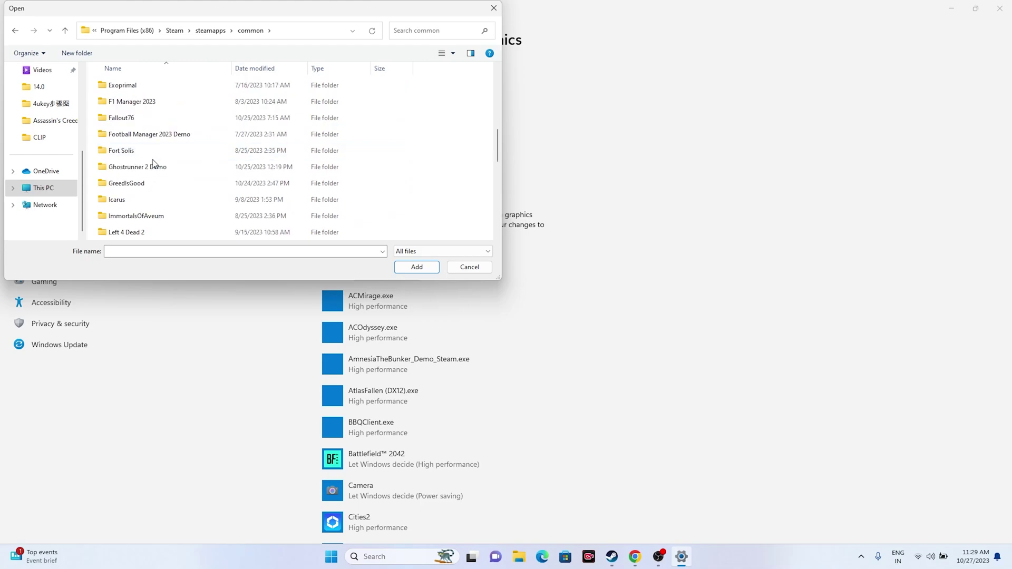
{"action": "double_click", "coordinate": [153, 166]}
{"action": "left_click", "coordinate": [124, 118]}
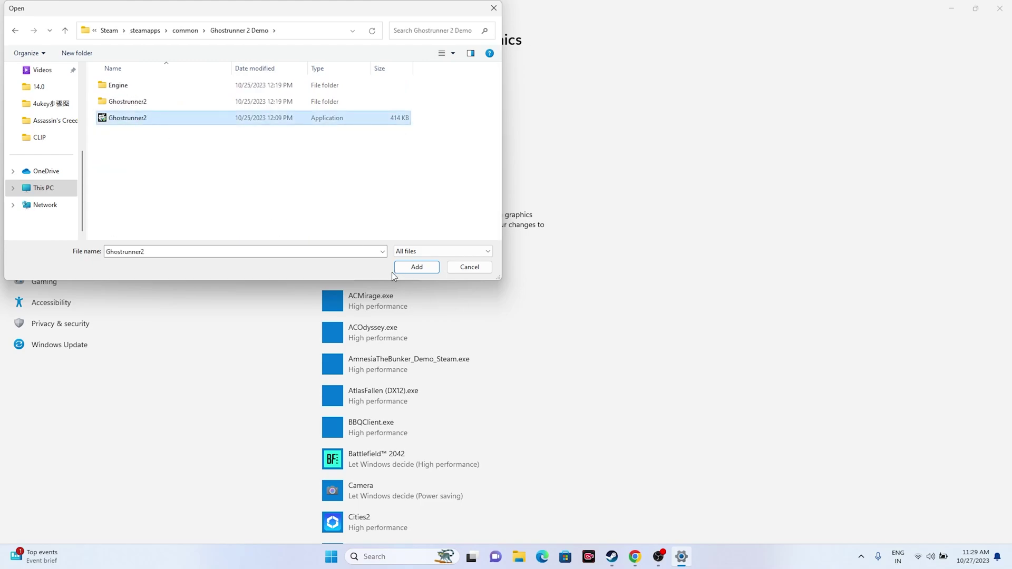
{"action": "left_click", "coordinate": [416, 269]}
Step: Set the added game's graphics preference to High performance, save it, close Settings and switch back to Steam
{"action": "scroll", "coordinate": [653, 259], "scroll_direction": "down", "scroll_amount": 3}
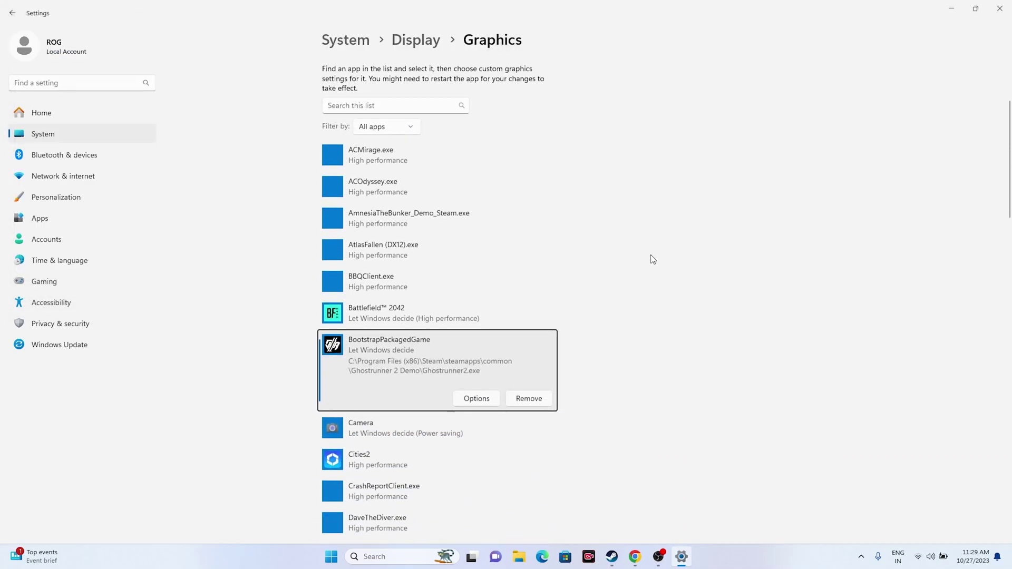
{"action": "left_click", "coordinate": [474, 400]}
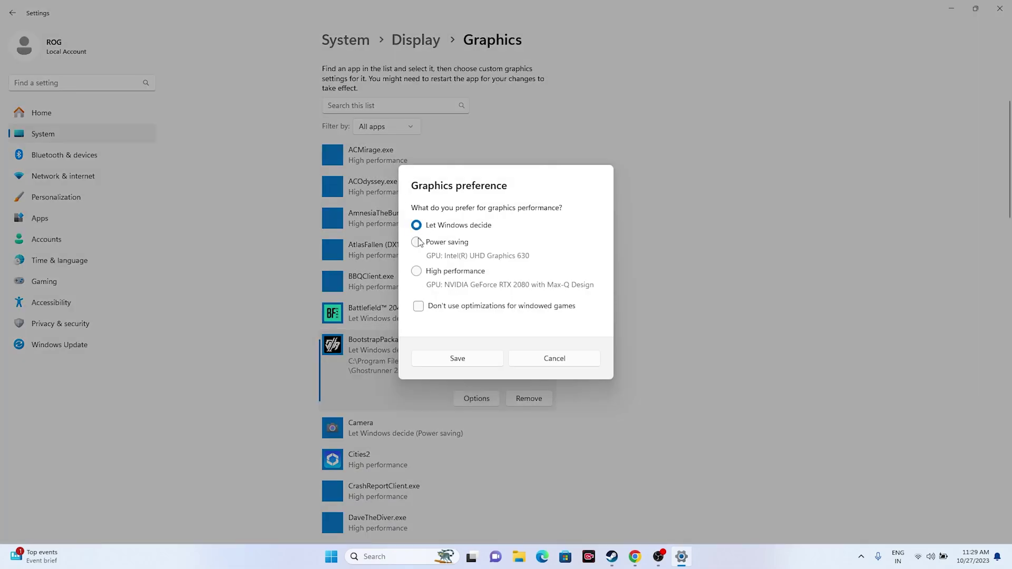
{"action": "left_click", "coordinate": [417, 271]}
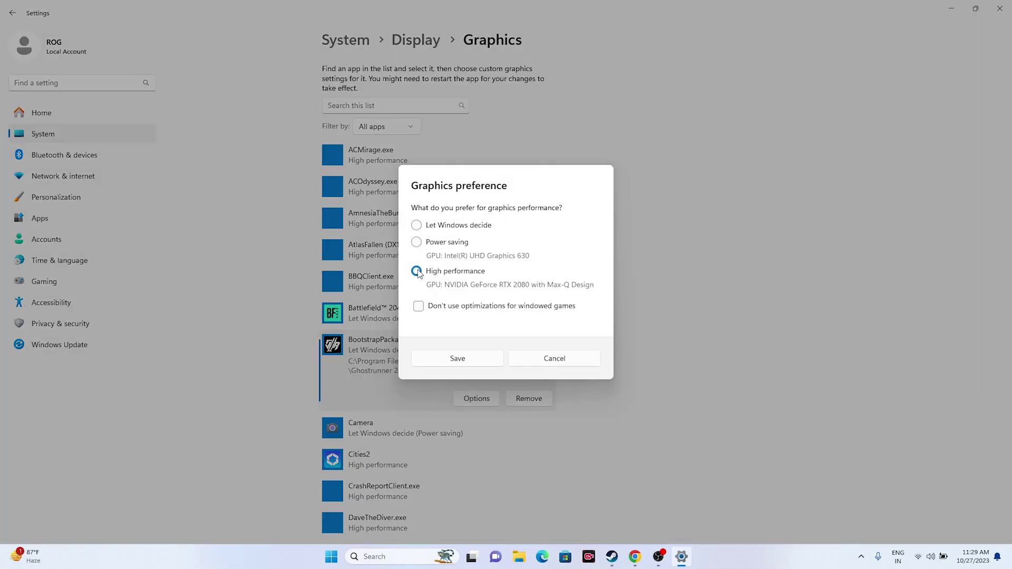
{"action": "left_click", "coordinate": [451, 360]}
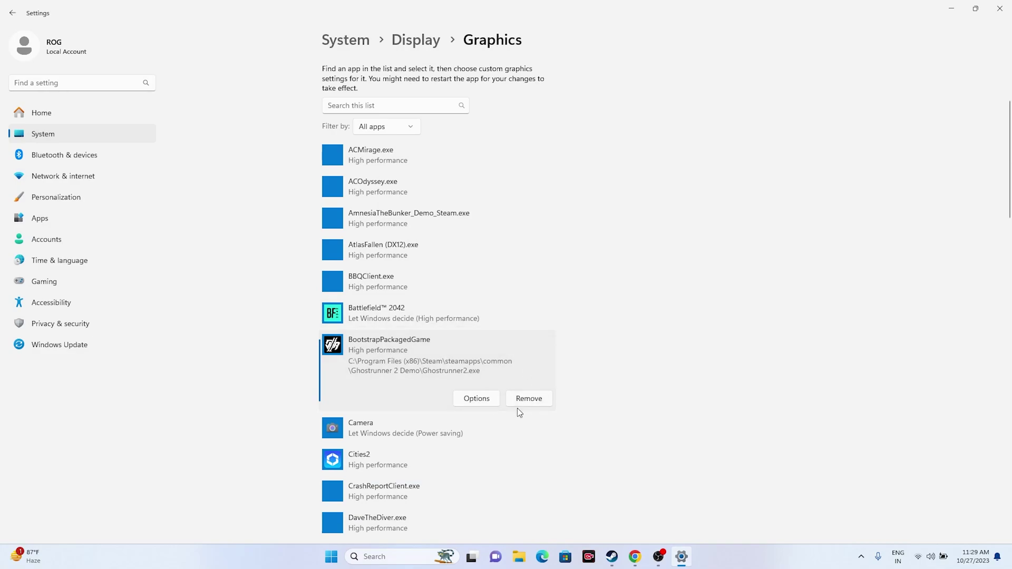
{"action": "left_click", "coordinate": [1000, 8]}
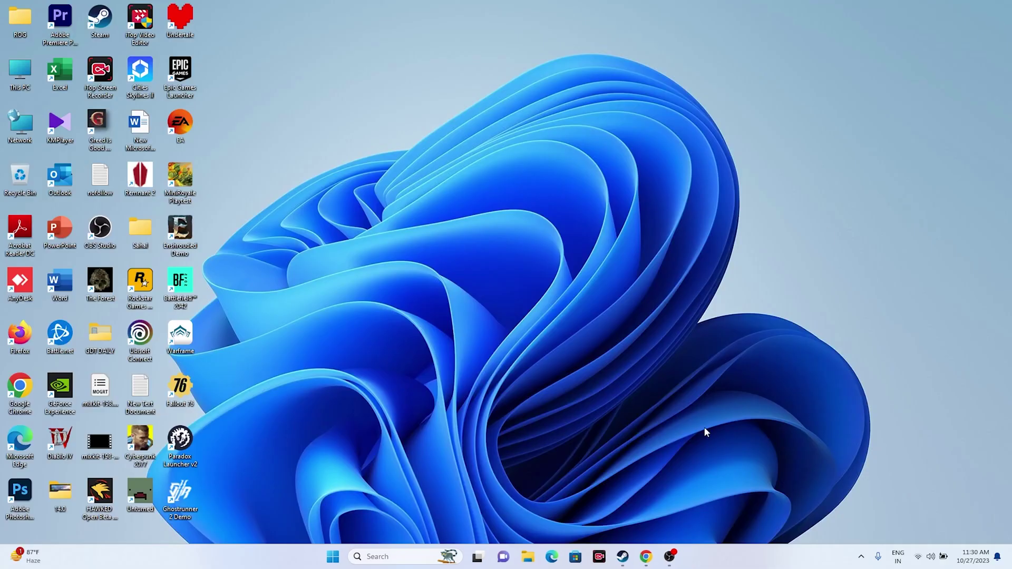
{"action": "left_click", "coordinate": [624, 558]}
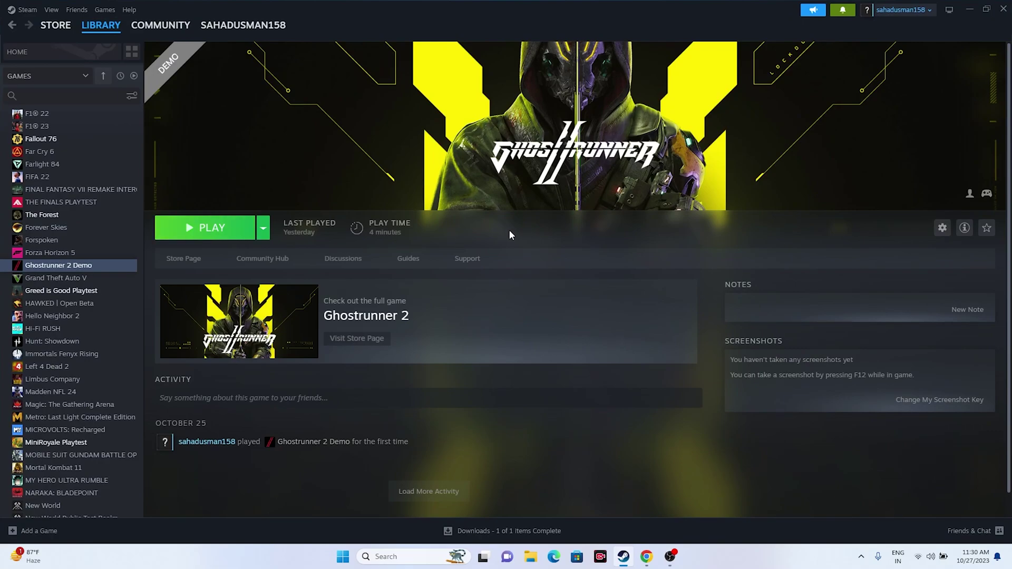
Step: Minimize Steam and bring up the advanced Performance Options from the advanced system settings
{"action": "left_click", "coordinate": [969, 9]}
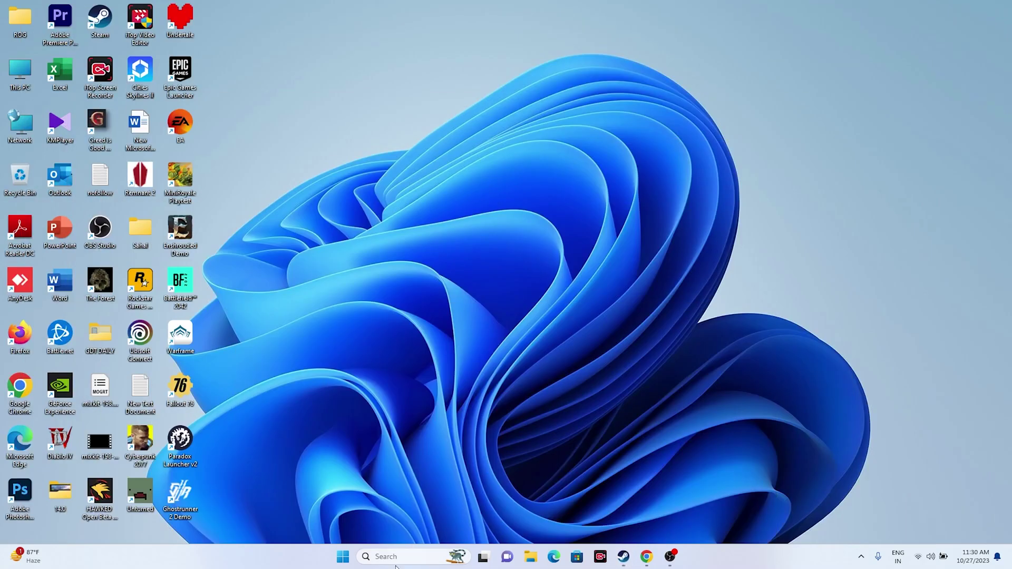
{"action": "left_click", "coordinate": [399, 560]}
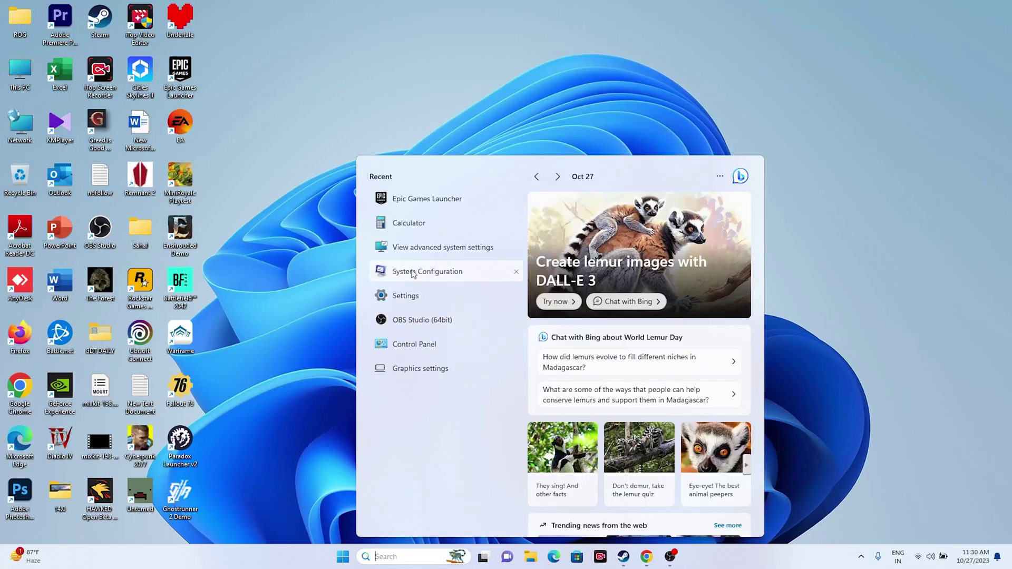
{"action": "left_click", "coordinate": [418, 252]}
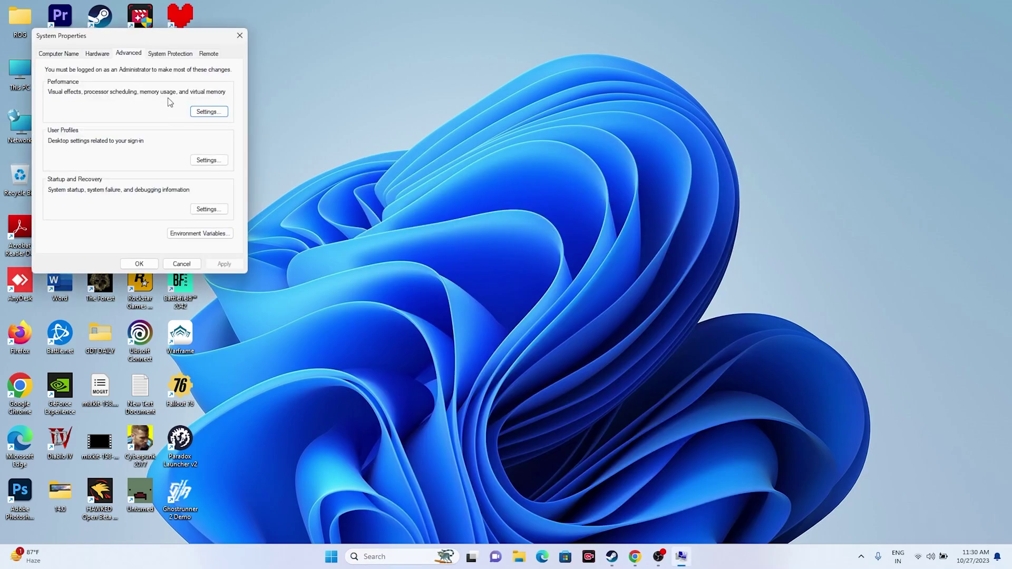
{"action": "left_click", "coordinate": [215, 113]}
{"action": "left_click", "coordinate": [109, 93]}
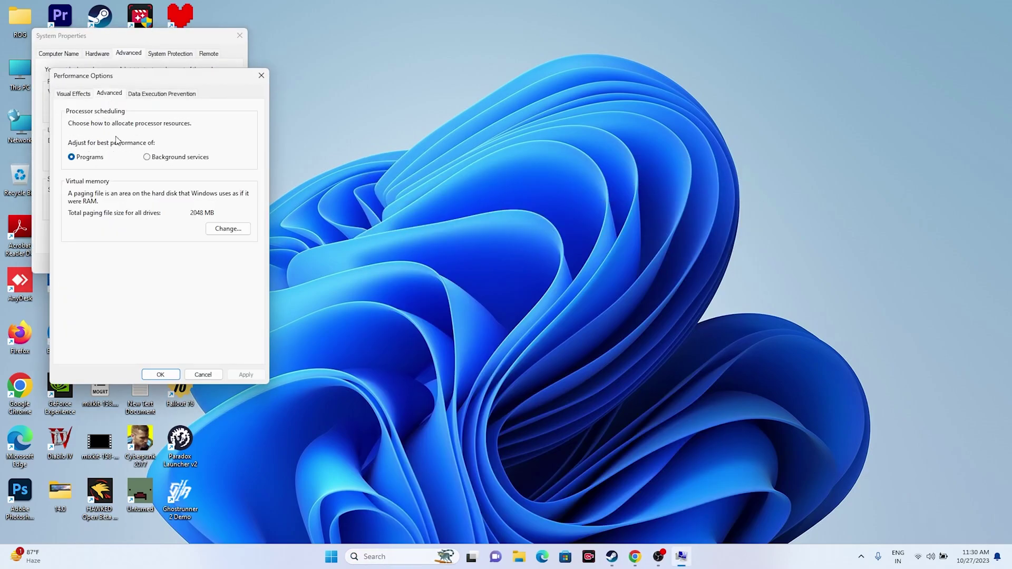
Step: Turn off automatic paging file management in the virtual memory settings and choose a custom size for drive C
{"action": "left_click", "coordinate": [227, 228]}
{"action": "left_click", "coordinate": [75, 123]}
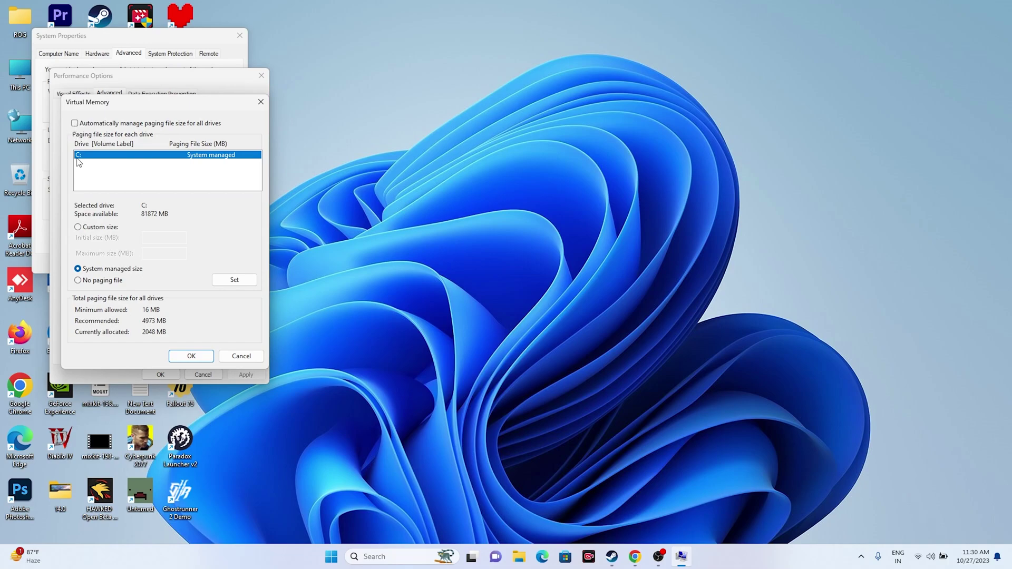
{"action": "left_click", "coordinate": [78, 228]}
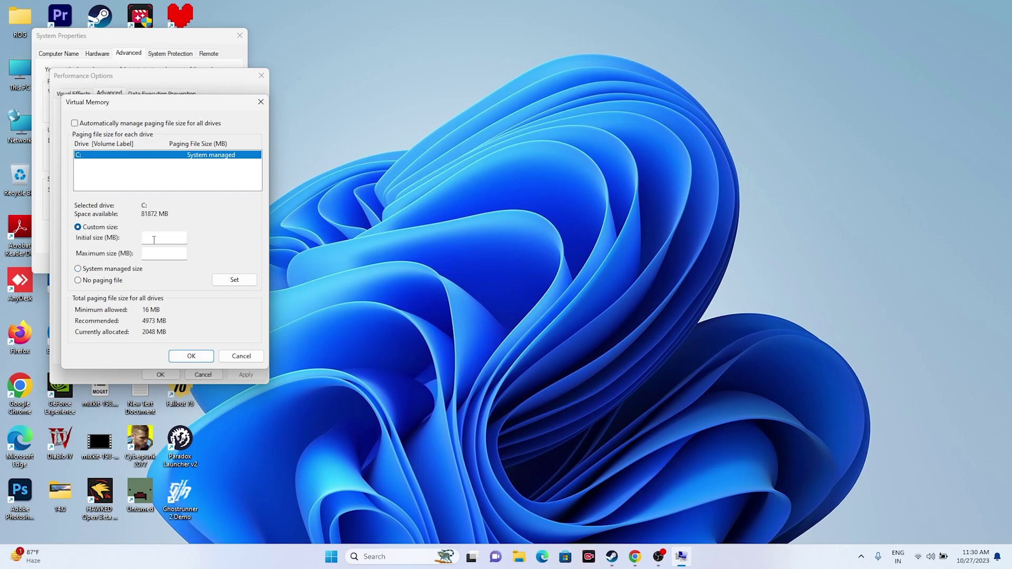
{"action": "left_click", "coordinate": [154, 240]}
{"action": "left_click", "coordinate": [149, 253]}
Step: Open Calculator and compute 32 × 1024 for the memory size in MB
{"action": "left_click", "coordinate": [401, 557]}
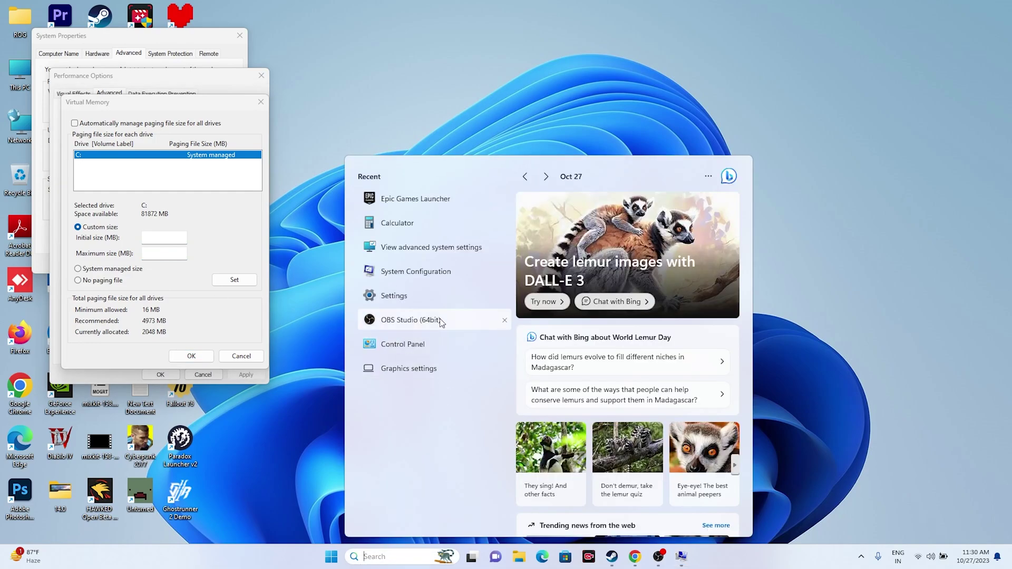
{"action": "left_click", "coordinate": [401, 223]}
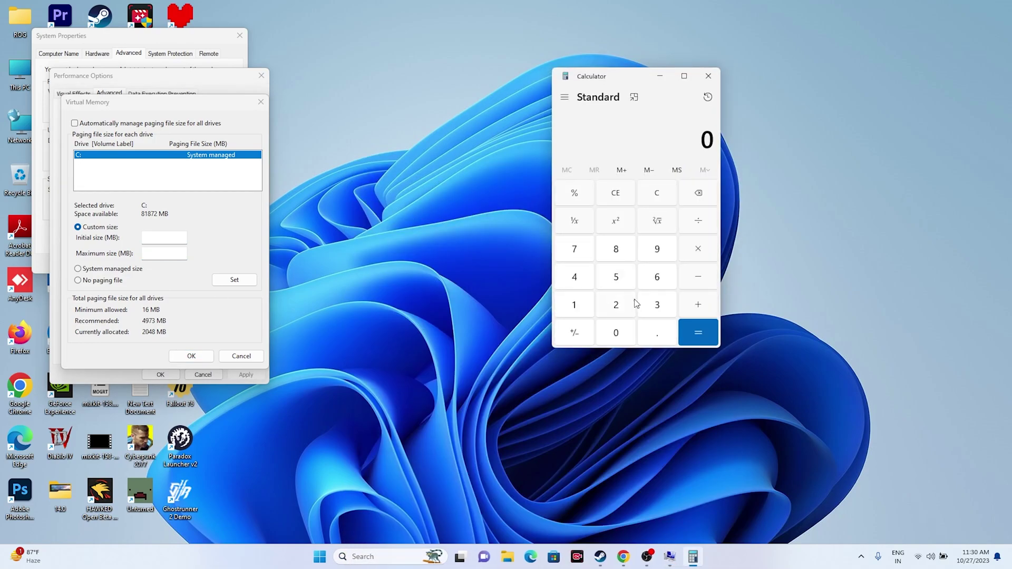
{"action": "left_click", "coordinate": [656, 311]}
{"action": "left_click", "coordinate": [616, 307]}
{"action": "left_click", "coordinate": [695, 255]}
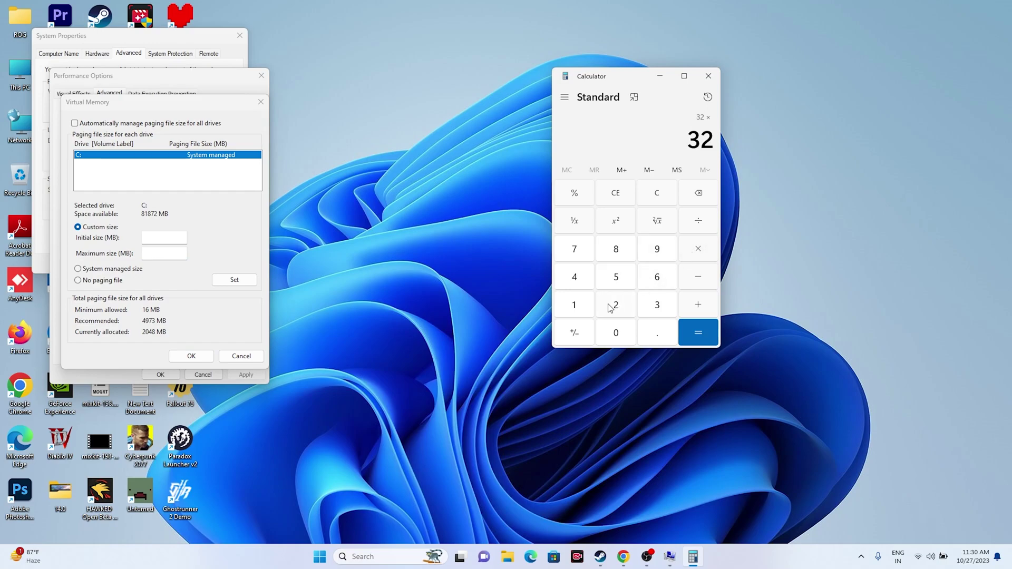
{"action": "left_click", "coordinate": [587, 312]}
{"action": "left_click", "coordinate": [616, 333]}
{"action": "left_click", "coordinate": [616, 305]}
{"action": "left_click", "coordinate": [574, 276]}
{"action": "left_click", "coordinate": [698, 332]}
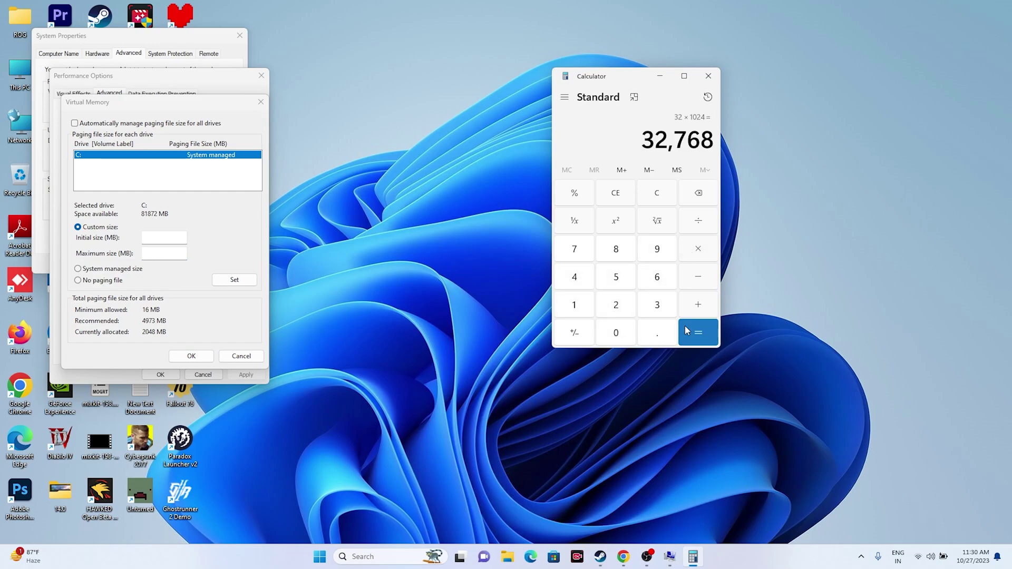
Step: Multiply the calculated memory size by 1.5 and paste the result, 49,152, as the paging file's initial size
{"action": "left_click", "coordinate": [696, 248]}
{"action": "left_click", "coordinate": [576, 308]}
{"action": "left_click", "coordinate": [654, 333]}
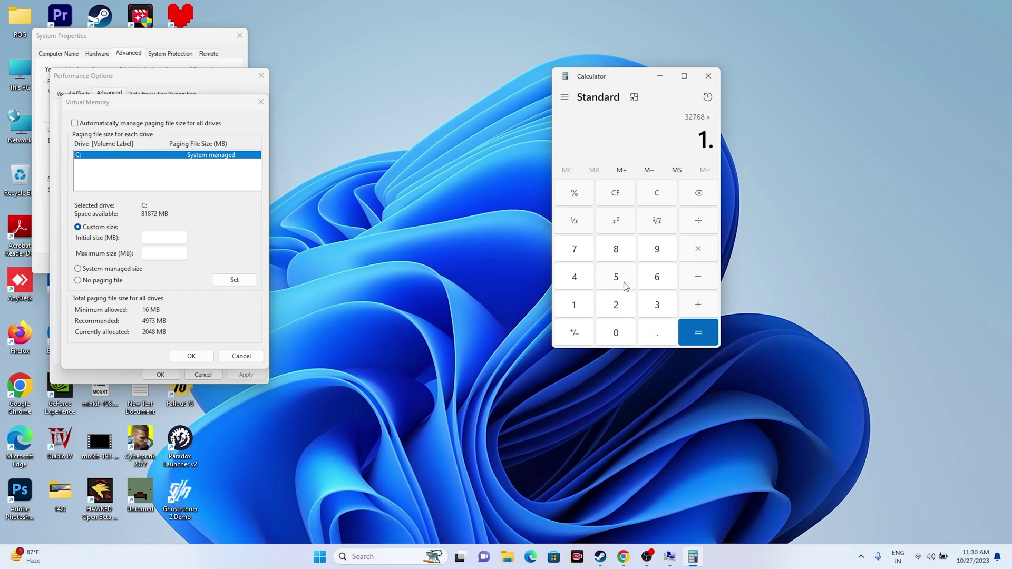
{"action": "left_click", "coordinate": [618, 280]}
{"action": "left_click", "coordinate": [713, 340]}
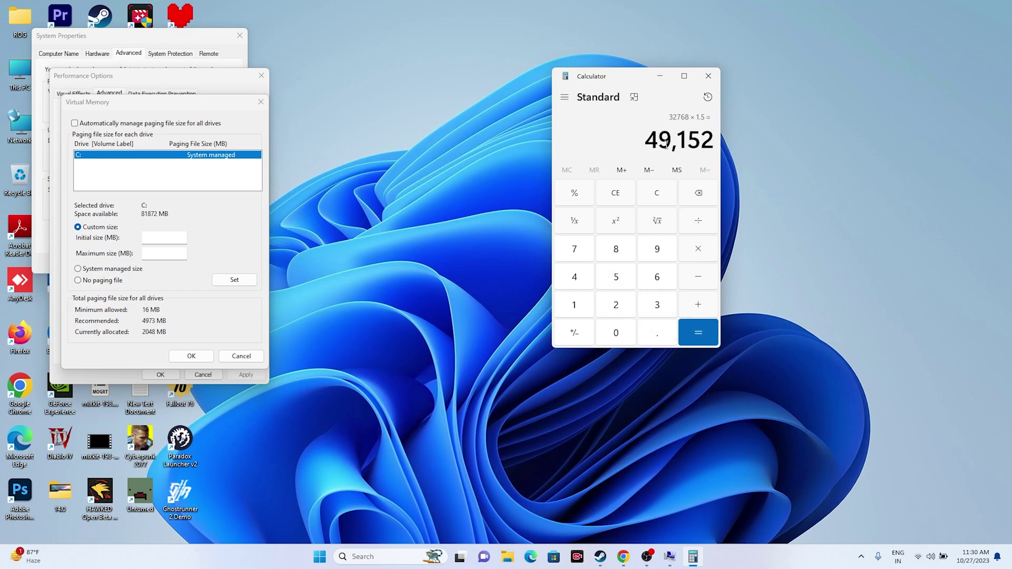
{"action": "right_click", "coordinate": [736, 142]}
{"action": "left_click", "coordinate": [717, 152]}
{"action": "left_click", "coordinate": [161, 240]}
{"action": "right_click", "coordinate": [163, 244]}
{"action": "left_click", "coordinate": [184, 275]}
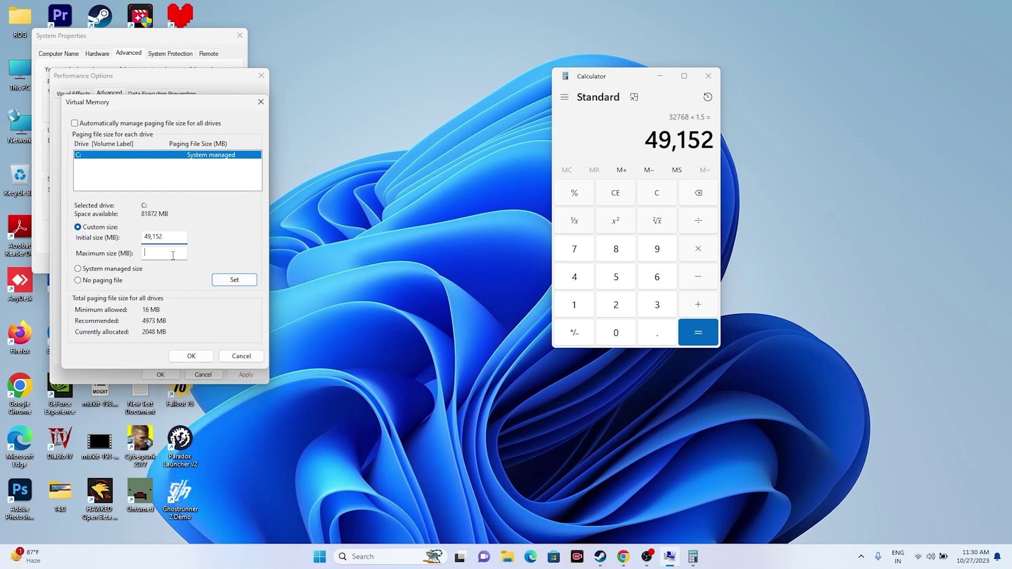
Step: Clear the calculator and compute 32 × 1024 again for the paging file's maximum size
{"action": "left_click", "coordinate": [174, 254]}
{"action": "left_click", "coordinate": [615, 193]}
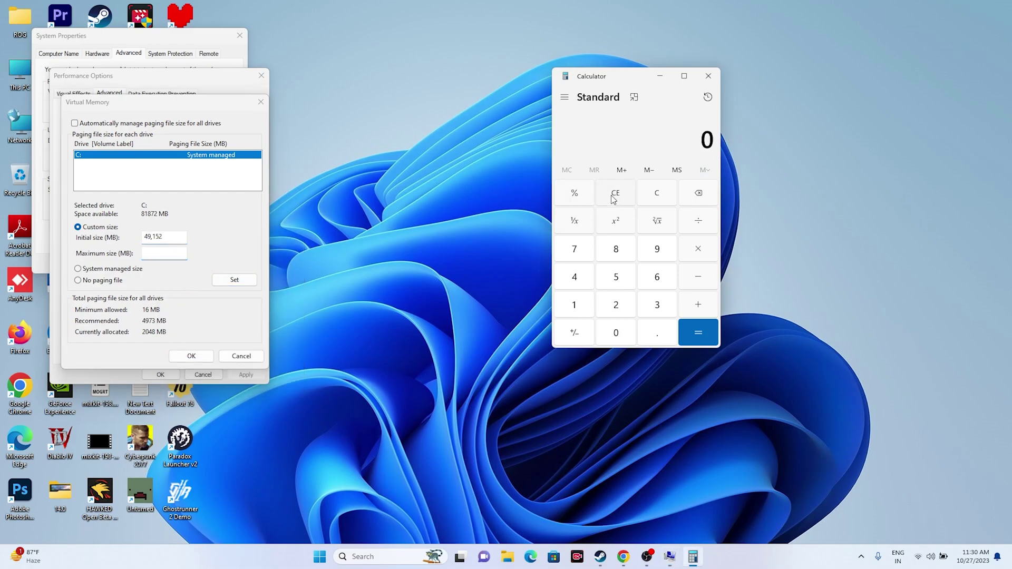
{"action": "left_click", "coordinate": [657, 305]}
{"action": "left_click", "coordinate": [632, 307]}
{"action": "left_click", "coordinate": [697, 258]}
{"action": "left_click", "coordinate": [574, 306]}
{"action": "left_click", "coordinate": [606, 331]}
{"action": "left_click", "coordinate": [616, 304]}
{"action": "left_click", "coordinate": [575, 277]}
{"action": "left_click", "coordinate": [698, 332]}
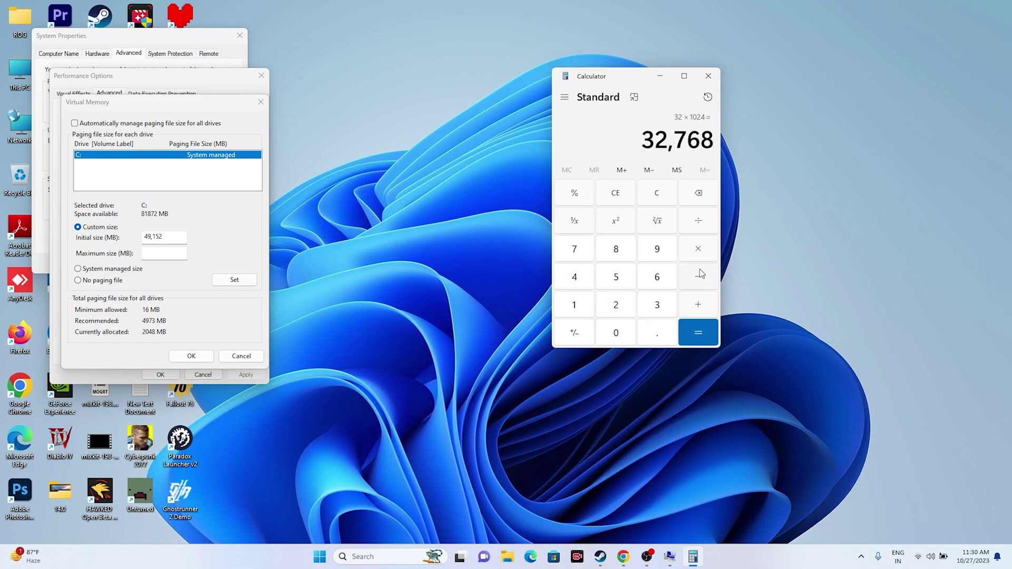
Step: Multiply the memory size by 3 and paste the result, 98,304, as the paging file's maximum size
{"action": "left_click", "coordinate": [698, 248]}
{"action": "left_click", "coordinate": [669, 304]}
{"action": "left_click", "coordinate": [698, 333]}
{"action": "left_click_drag", "start_coordinate": [642, 140], "coordinate": [698, 140]}
{"action": "right_click", "coordinate": [697, 140]}
{"action": "left_click", "coordinate": [733, 150]}
{"action": "right_click", "coordinate": [156, 253]}
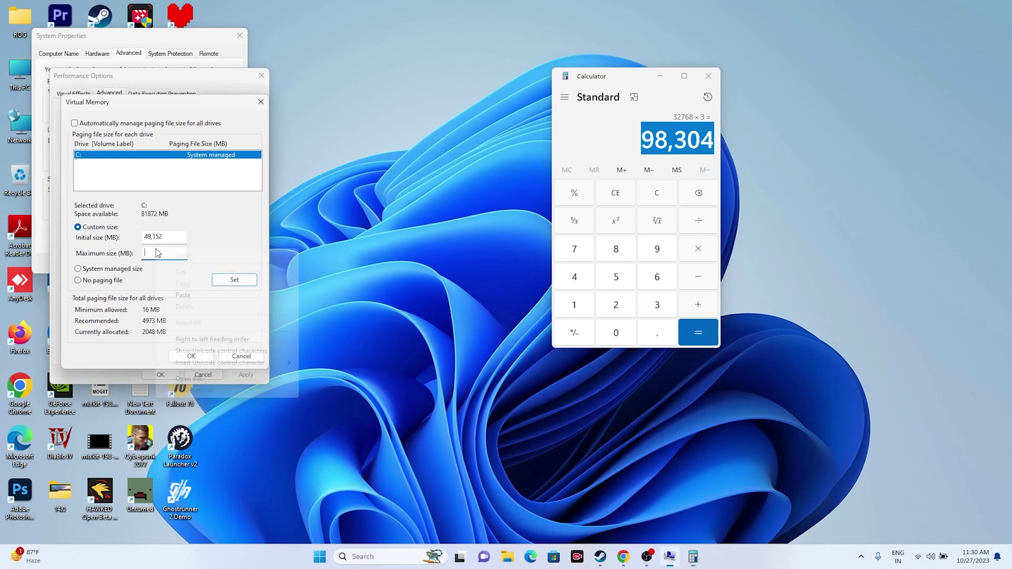
{"action": "left_click", "coordinate": [182, 295]}
Step: Confirm the virtual memory and performance dialogs, close System Properties and Calculator, and return to Steam
{"action": "left_click", "coordinate": [180, 359]}
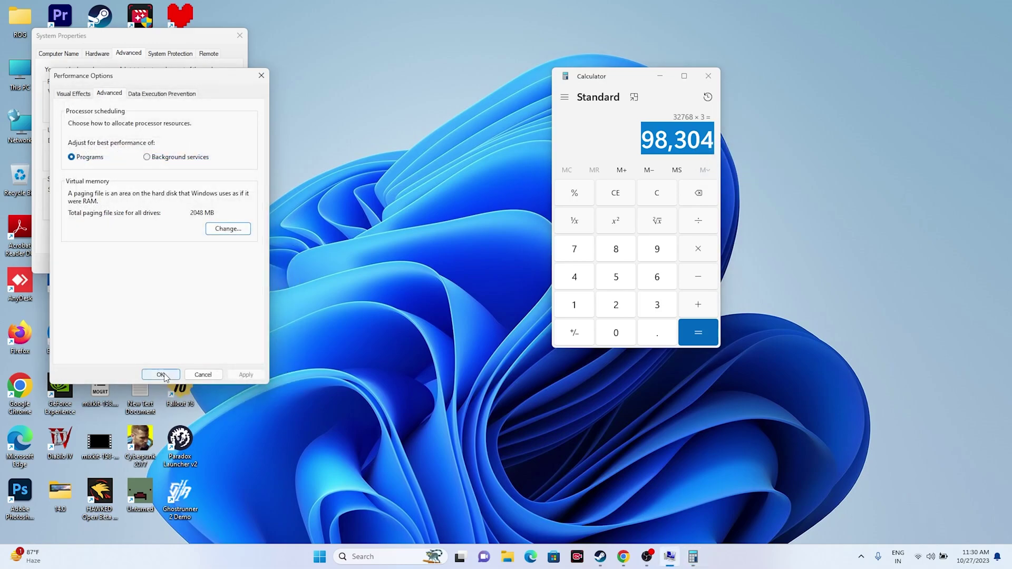
{"action": "left_click", "coordinate": [158, 372]}
{"action": "left_click", "coordinate": [239, 35]}
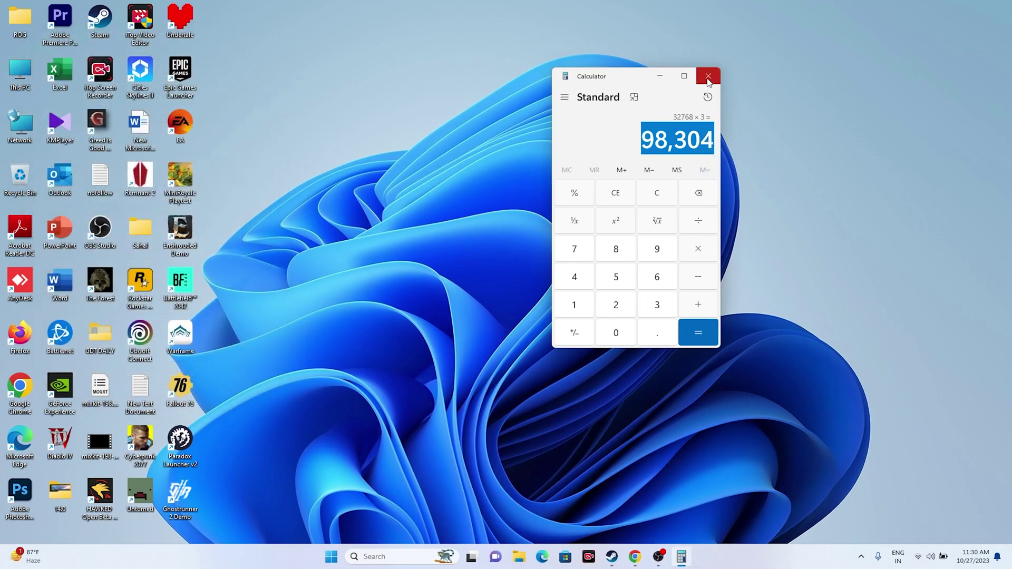
{"action": "left_click", "coordinate": [709, 78]}
{"action": "left_click", "coordinate": [624, 557]}
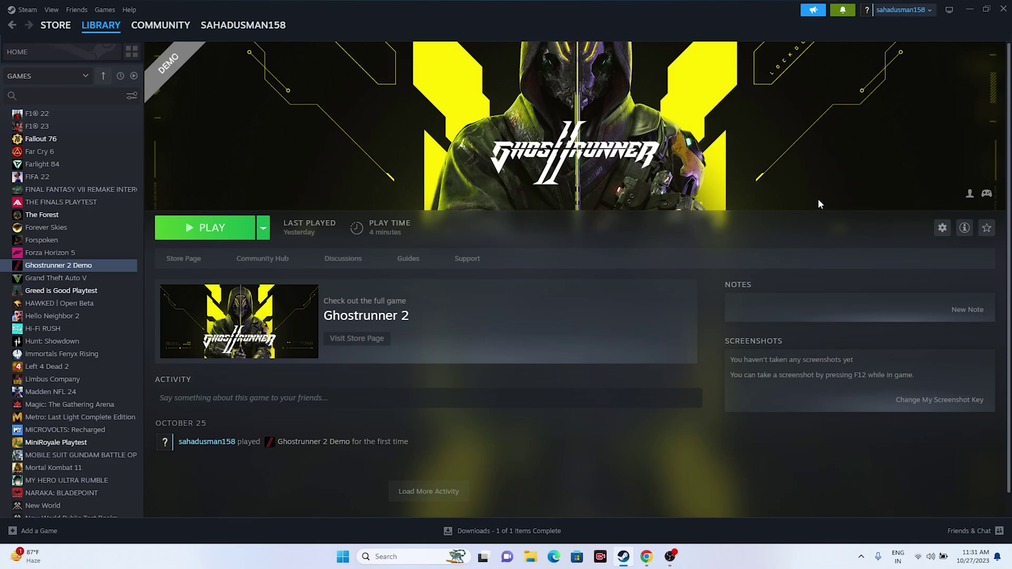
Step: Check Windows Update in Settings for available updates, close Settings and switch back to Steam
{"action": "left_click", "coordinate": [969, 8]}
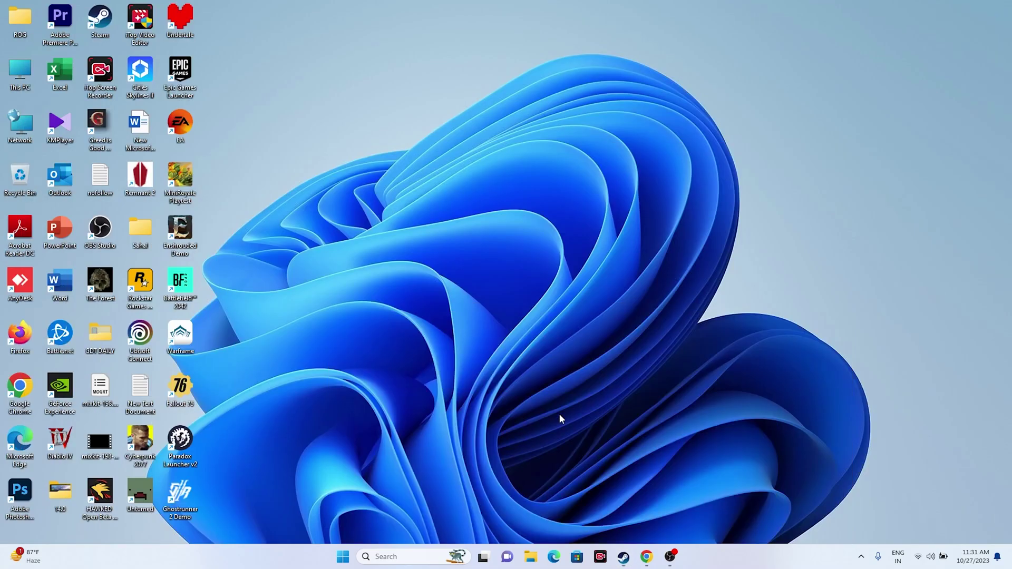
{"action": "left_click", "coordinate": [397, 556]}
{"action": "left_click", "coordinate": [404, 295]}
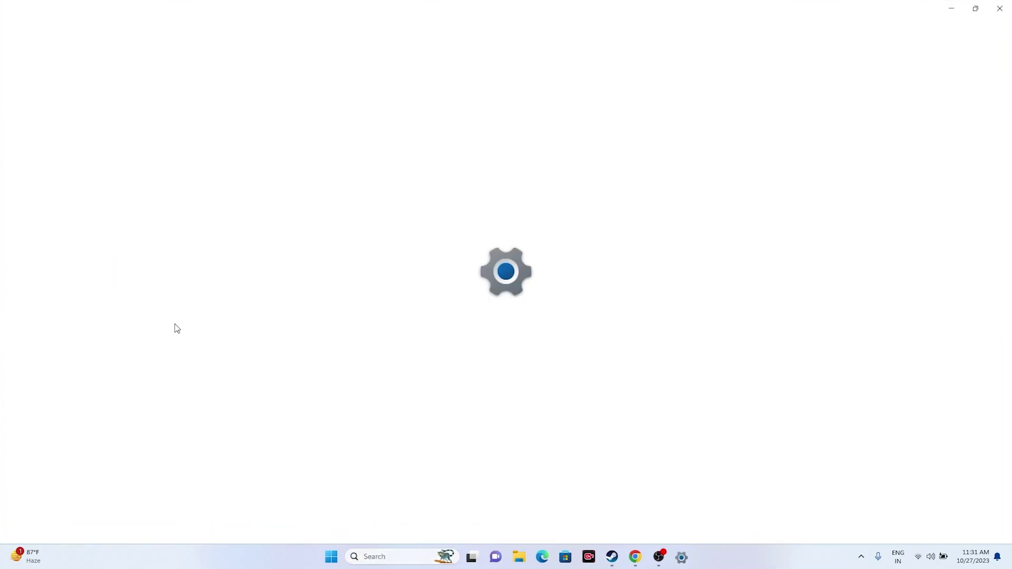
{"action": "left_click", "coordinate": [85, 345]}
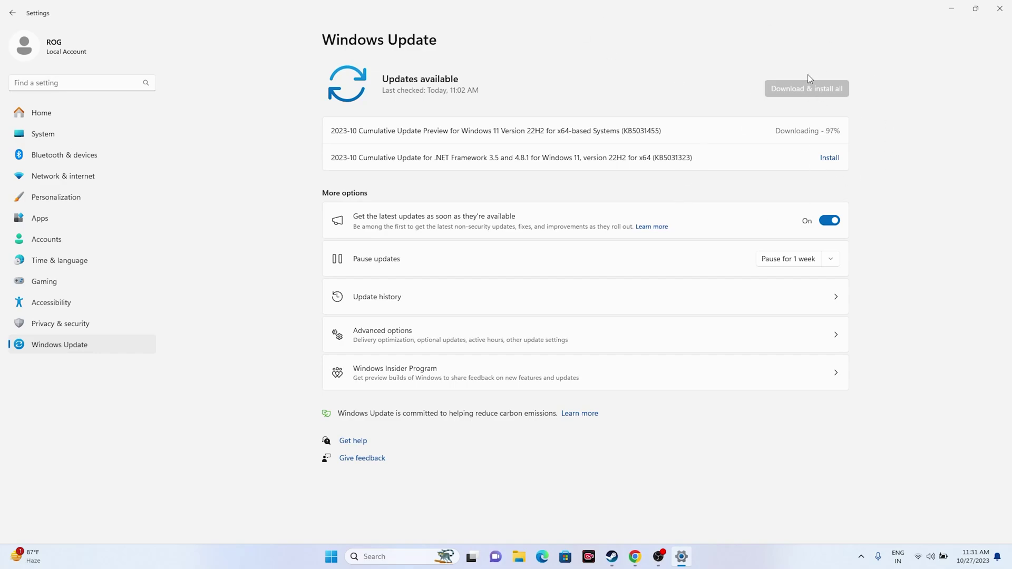
{"action": "left_click", "coordinate": [1000, 8]}
{"action": "left_click", "coordinate": [624, 557]}
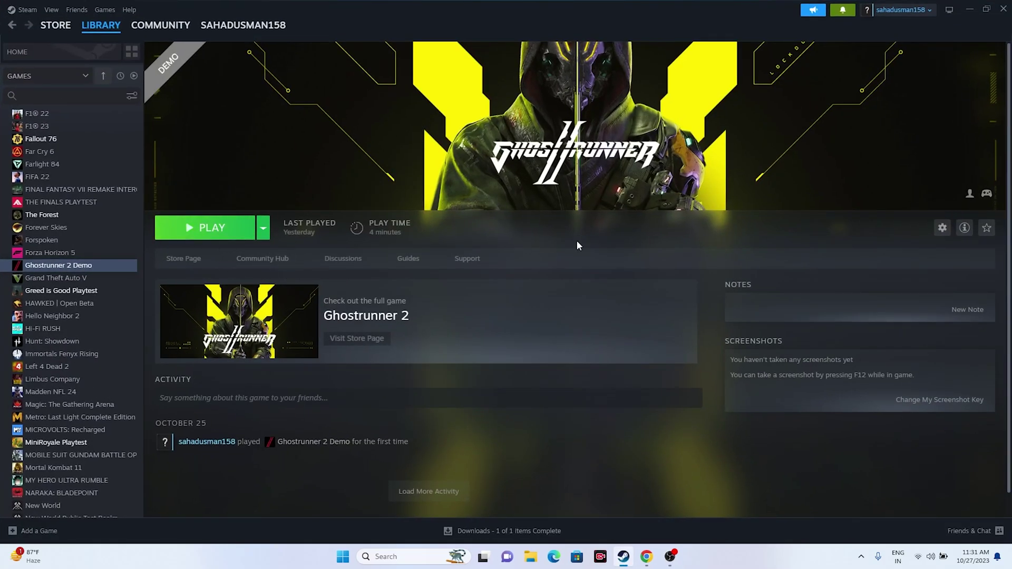
Step: Switch to Chrome's GeForce Drivers page and choose GeForce and GeForce RTX 40 Series (Notebooks) in the manual driver search
{"action": "left_click", "coordinate": [647, 557]}
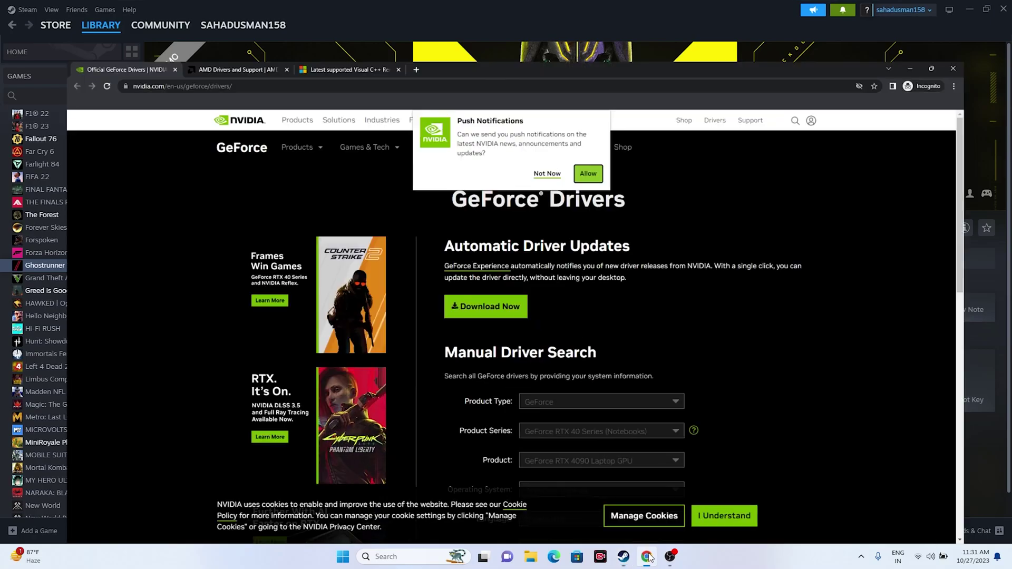
{"action": "left_click", "coordinate": [542, 127]}
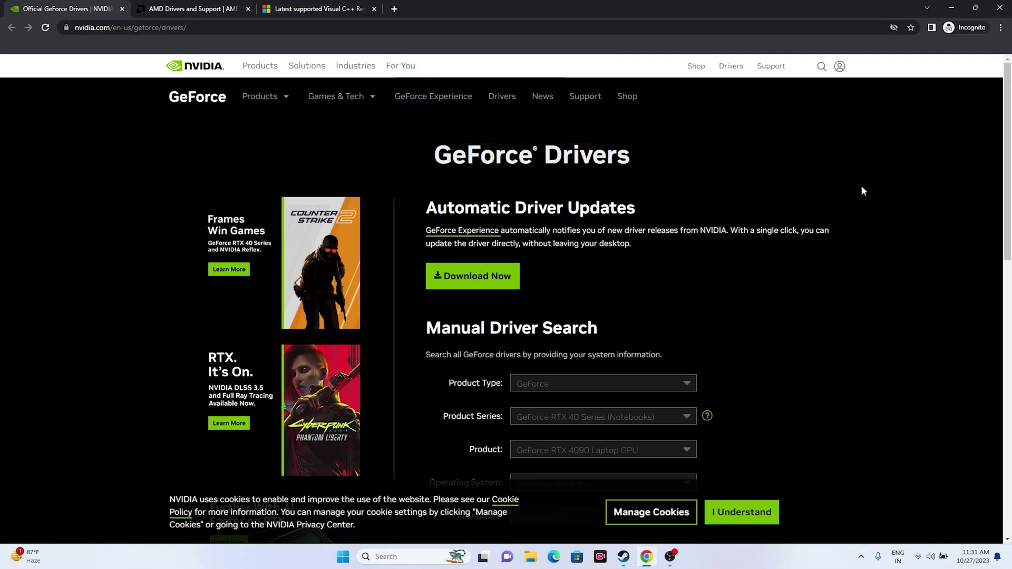
{"action": "scroll", "coordinate": [862, 185], "scroll_direction": "down", "scroll_amount": 3}
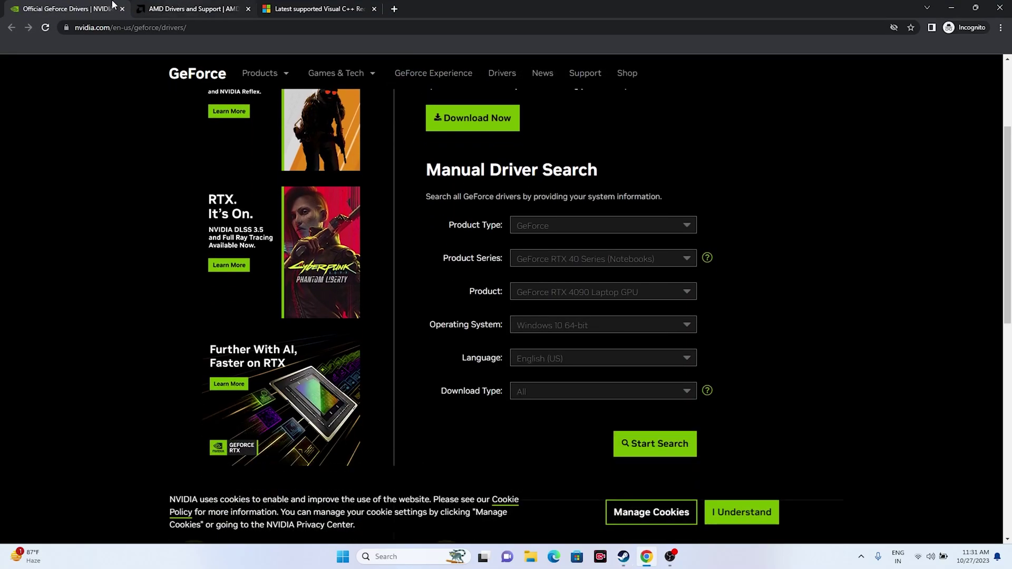
{"action": "scroll", "coordinate": [843, 216], "scroll_direction": "down", "scroll_amount": 1}
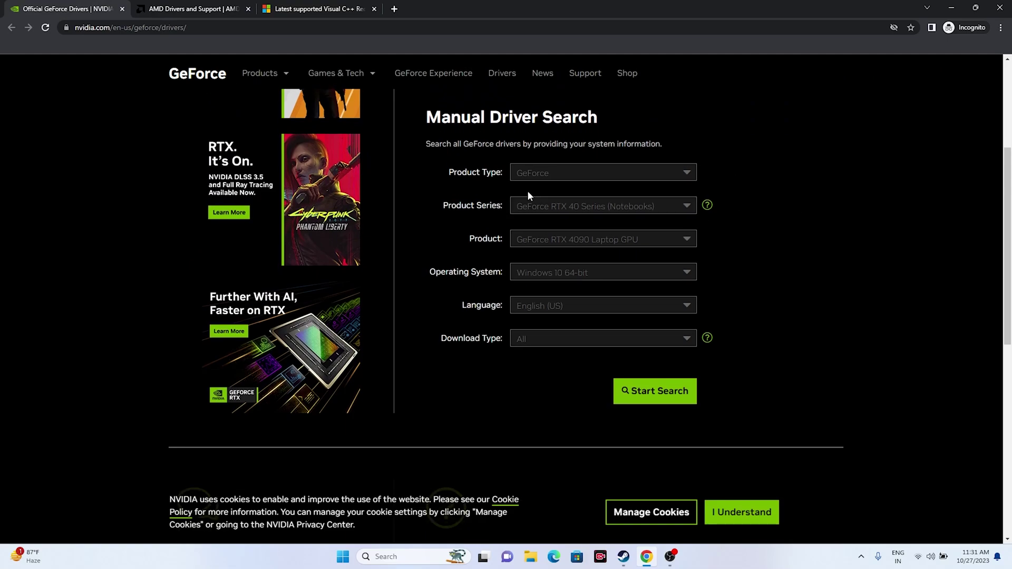
{"action": "left_click", "coordinate": [530, 174]}
{"action": "left_click", "coordinate": [536, 196]}
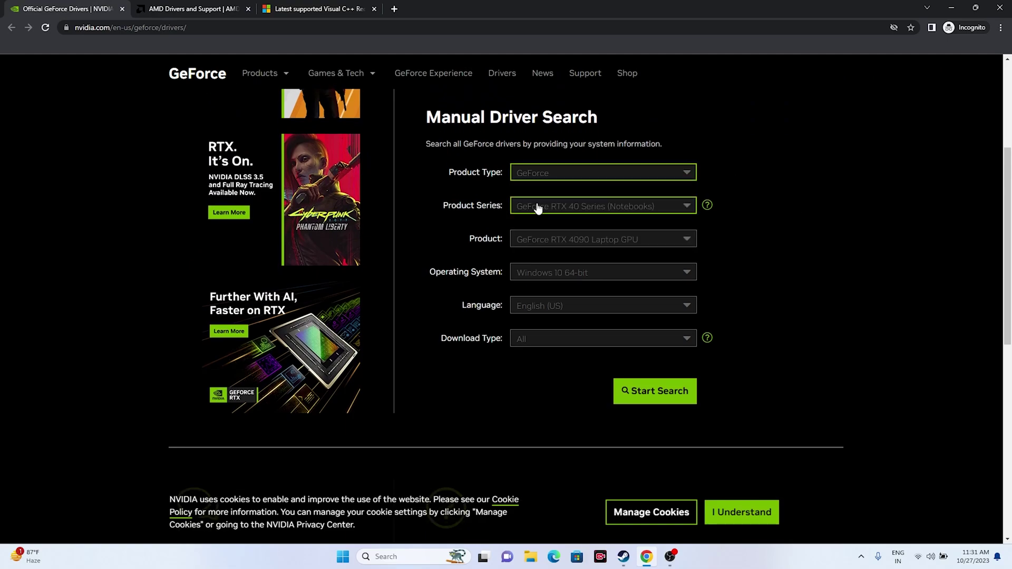
{"action": "left_click", "coordinate": [538, 207]}
{"action": "left_click", "coordinate": [545, 224]}
Step: Choose GeForce RTX 4090 Laptop GPU, Windows 11 and English (US), and start the driver search
{"action": "left_click", "coordinate": [543, 239]}
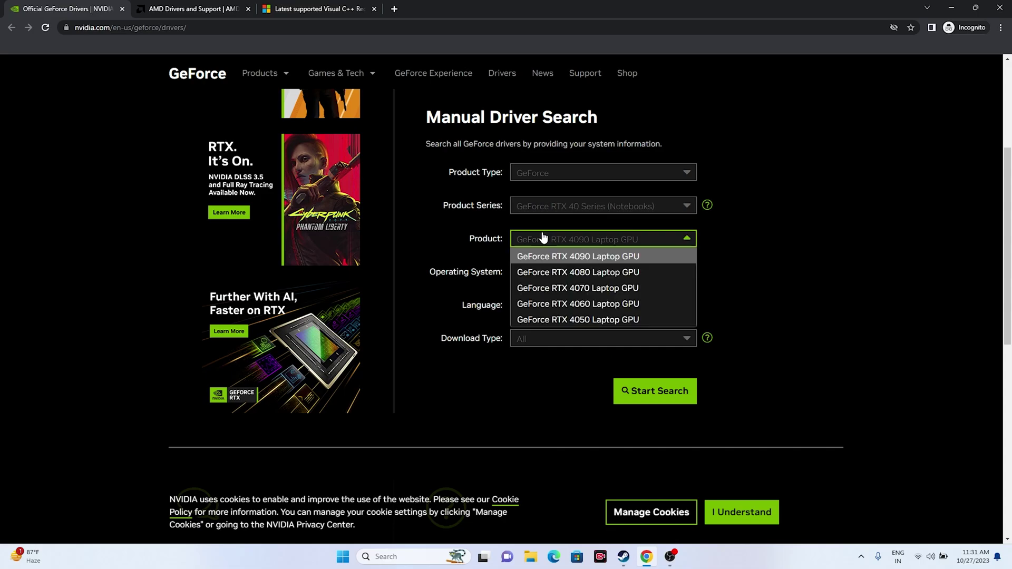
{"action": "left_click", "coordinate": [547, 257]}
{"action": "left_click", "coordinate": [548, 277]}
{"action": "left_click", "coordinate": [551, 303]}
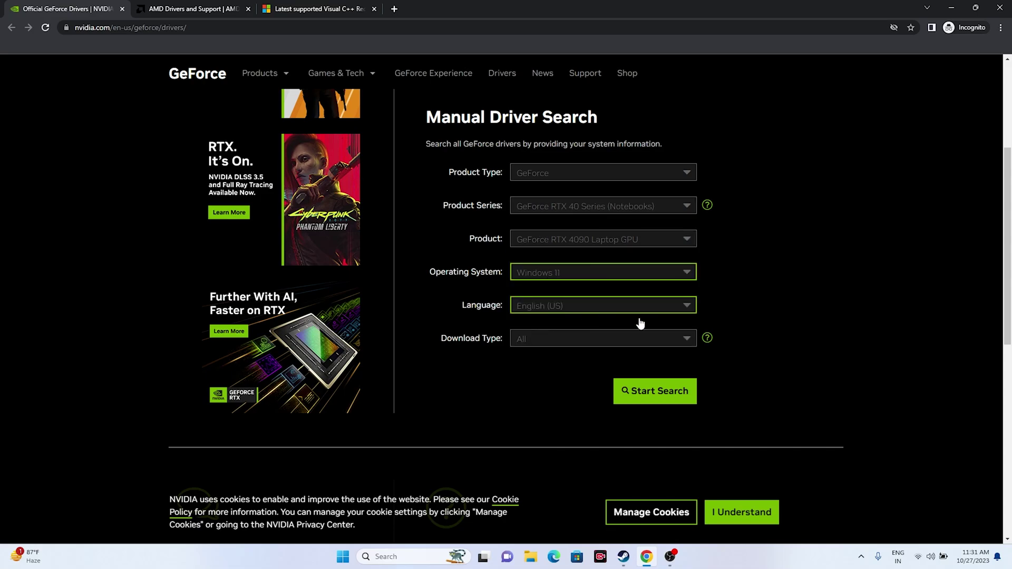
{"action": "left_click", "coordinate": [664, 400]}
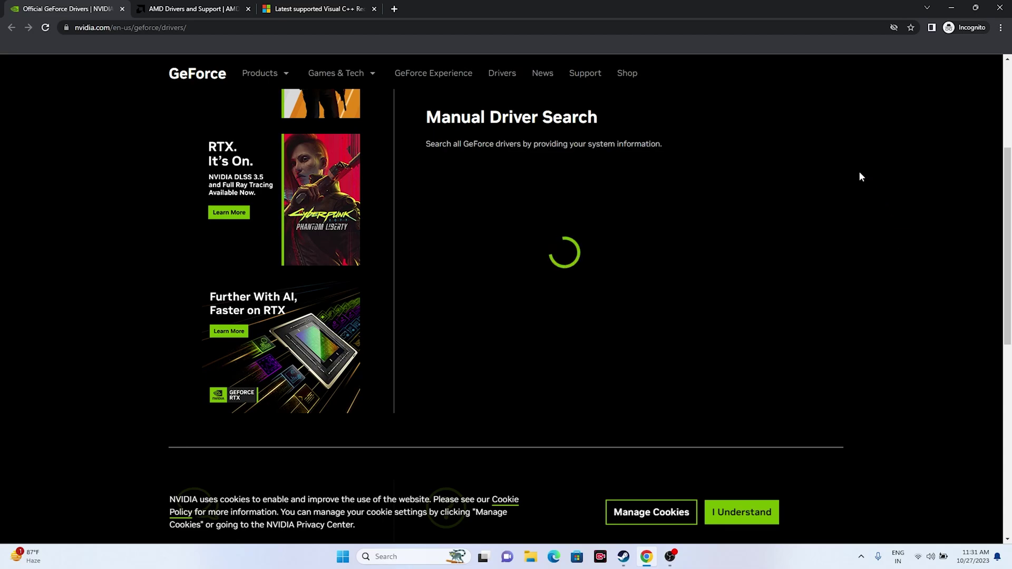
Step: Examine the version and release date of the newest Game Ready Driver in the driver results
{"action": "scroll", "coordinate": [859, 170], "scroll_direction": "down", "scroll_amount": 4}
{"action": "scroll", "coordinate": [860, 176], "scroll_direction": "down", "scroll_amount": 3}
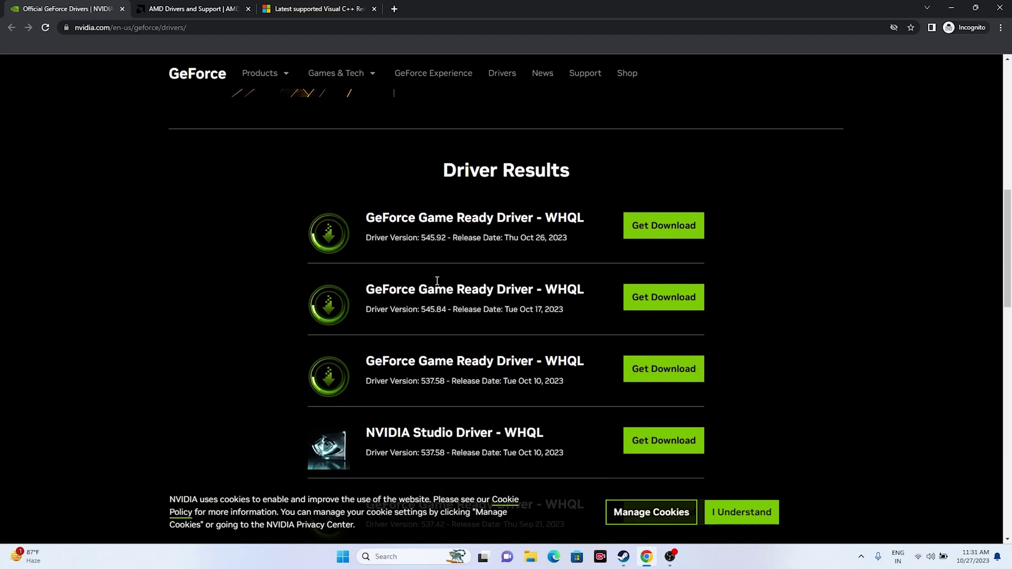
{"action": "left_click_drag", "start_coordinate": [368, 237], "coordinate": [447, 238]}
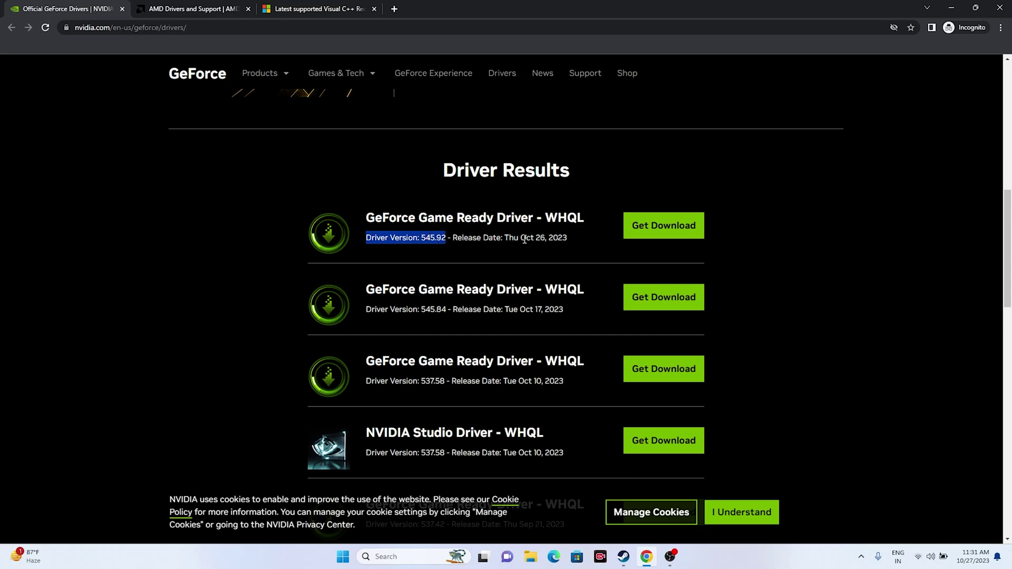
{"action": "left_click_drag", "start_coordinate": [524, 240], "coordinate": [567, 241]}
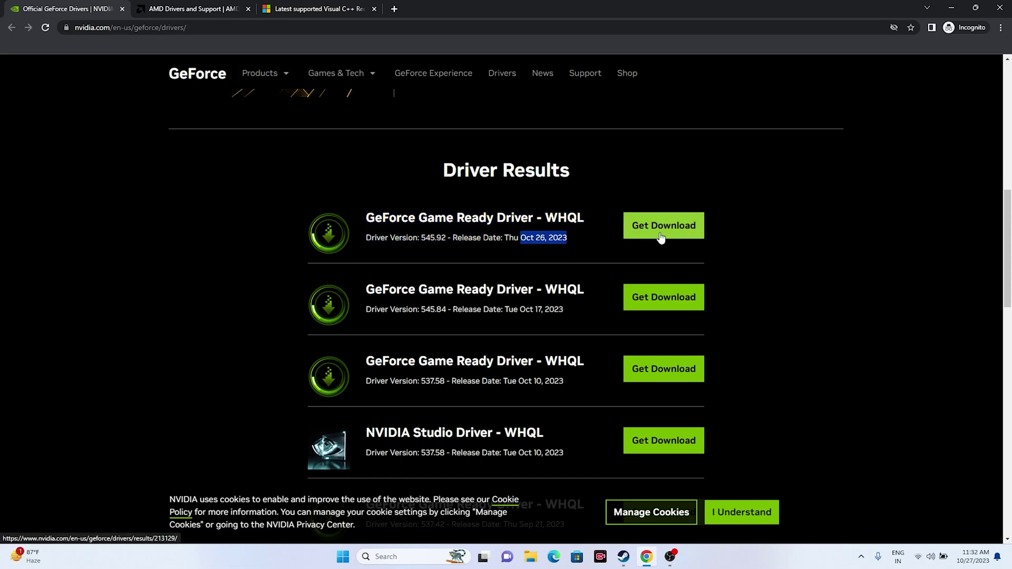
Step: Switch to the AMD Drivers and Support page and look up drivers for Graphics, AMD Radeon RX 7000S Series, RX 7600S
{"action": "left_click", "coordinate": [186, 5]}
{"action": "scroll", "coordinate": [372, 291], "scroll_direction": "down", "scroll_amount": 3}
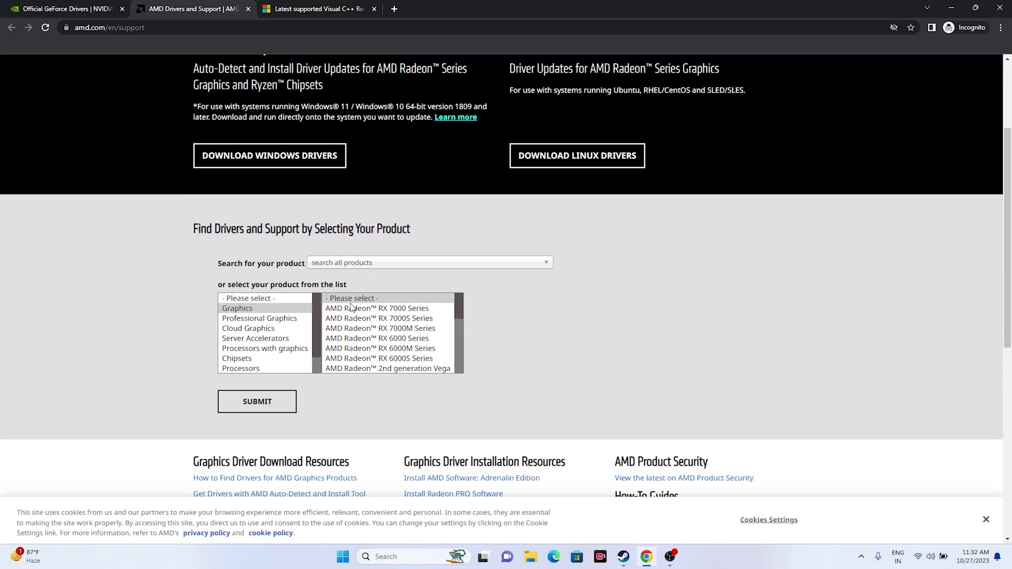
{"action": "left_click", "coordinate": [238, 295]}
{"action": "left_click", "coordinate": [379, 306]}
{"action": "left_click", "coordinate": [514, 297]}
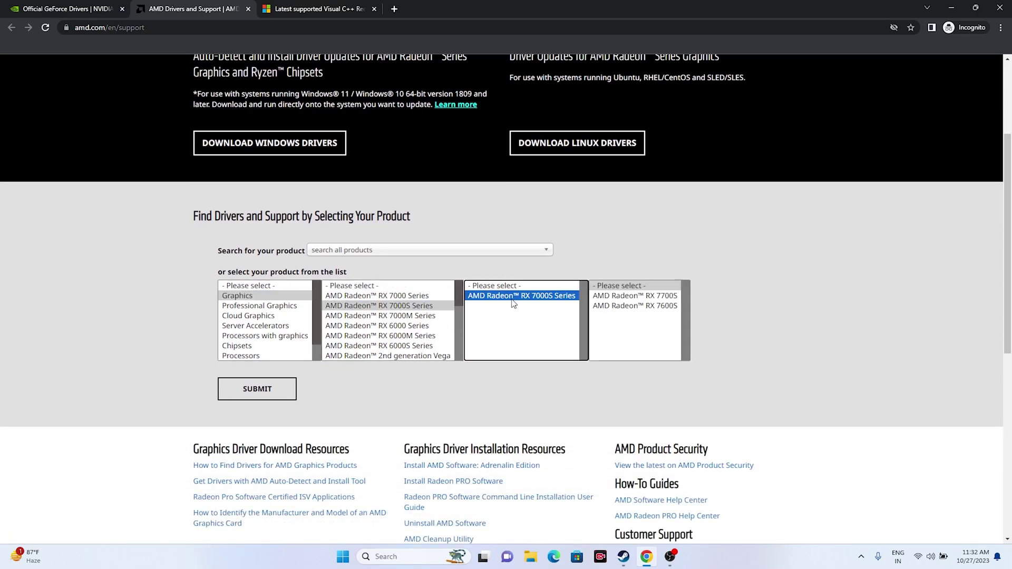
{"action": "left_click", "coordinate": [618, 307]}
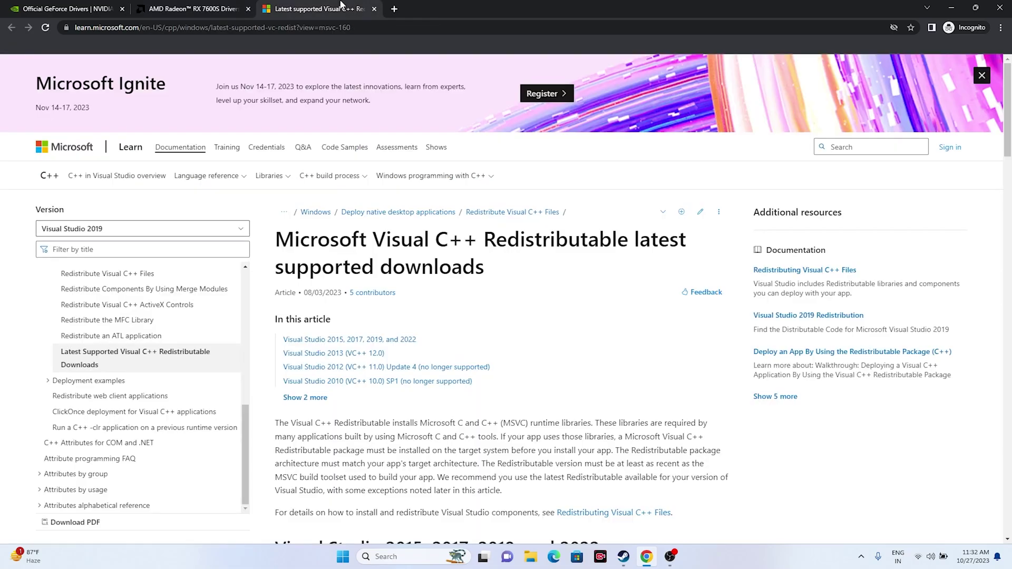
Step: Examine the X86 and X64 Visual C++ Redistributable links for Visual Studio 2015–2022 on Microsoft Learn, and return to the GeForce driver results
{"action": "left_click", "coordinate": [343, 7]}
{"action": "left_click_drag", "start_coordinate": [493, 277], "coordinate": [270, 246]}
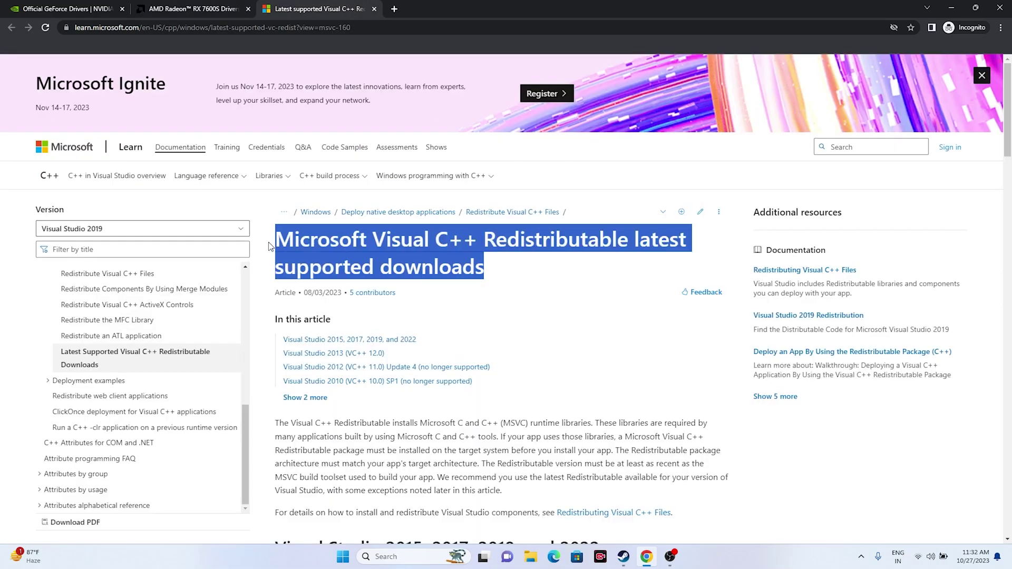
{"action": "left_click", "coordinate": [493, 256]}
{"action": "scroll", "coordinate": [461, 251], "scroll_direction": "down", "scroll_amount": 8}
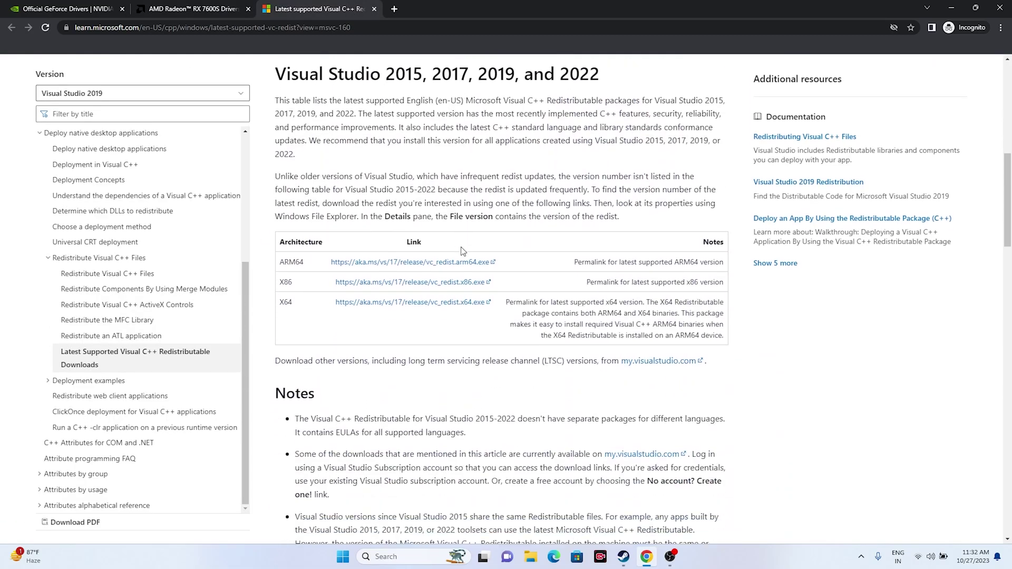
{"action": "mouse_move", "coordinate": [281, 301]}
{"action": "left_mouse_down"}
{"action": "mouse_move", "coordinate": [295, 306]}
{"action": "mouse_move", "coordinate": [283, 283]}
{"action": "left_mouse_up"}
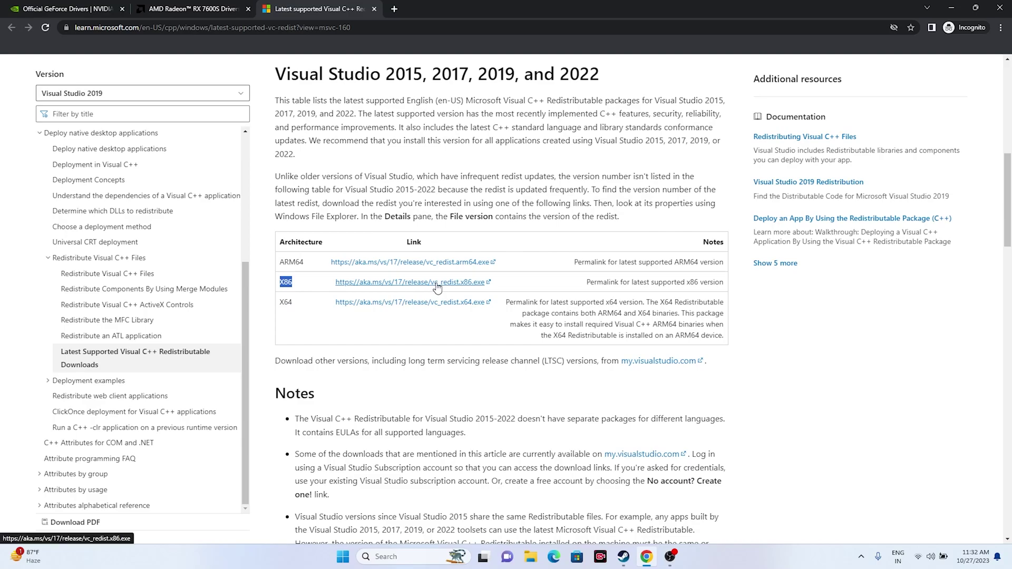
{"action": "key", "text": "ctrl+shift+Tab"}
{"action": "key", "text": "ctrl+shift+Tab"}
{"action": "key", "text": "ctrl+shift+Tab"}
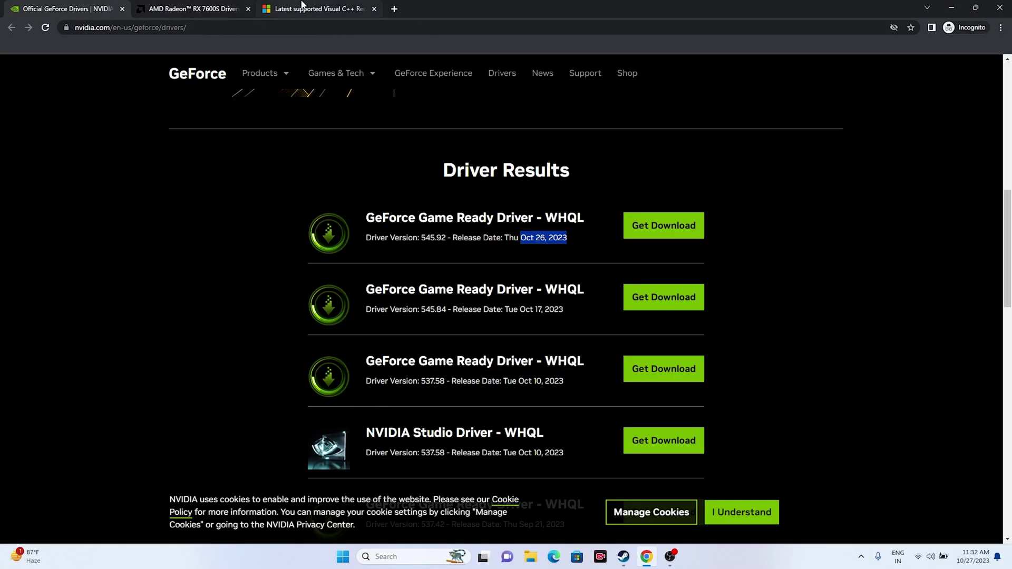
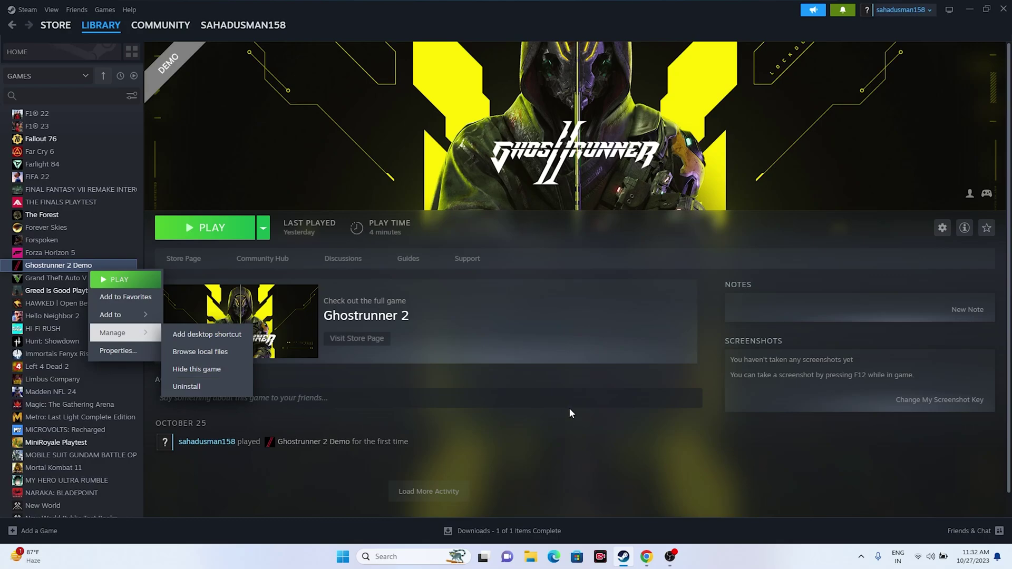
Step: Dismiss the game's context menu in Steam, check Local Disk (C:) free space in File Explorer, and close File Explorer
{"action": "left_click", "coordinate": [569, 408]}
{"action": "left_click", "coordinate": [531, 556]}
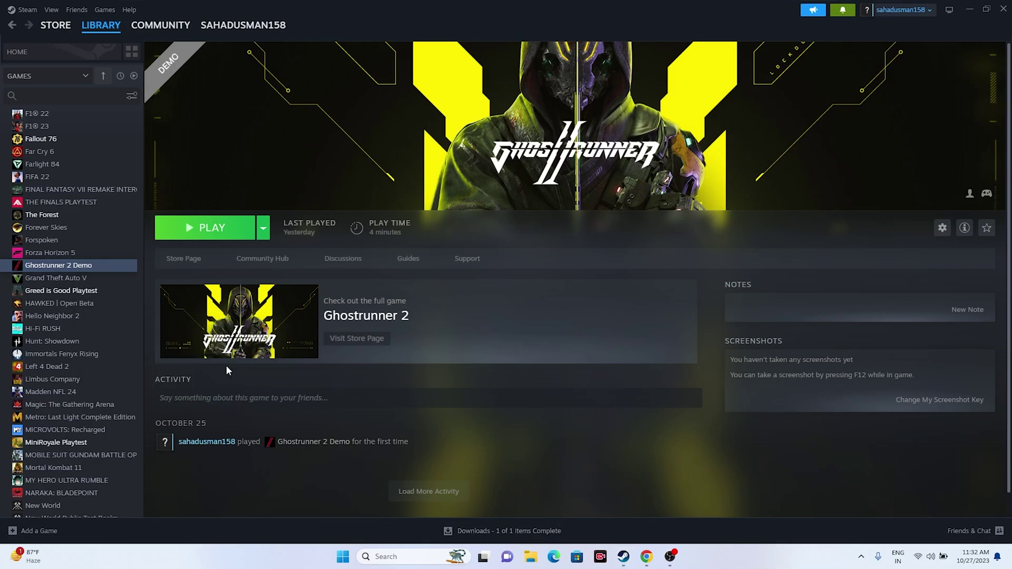
{"action": "left_click", "coordinate": [40, 369]}
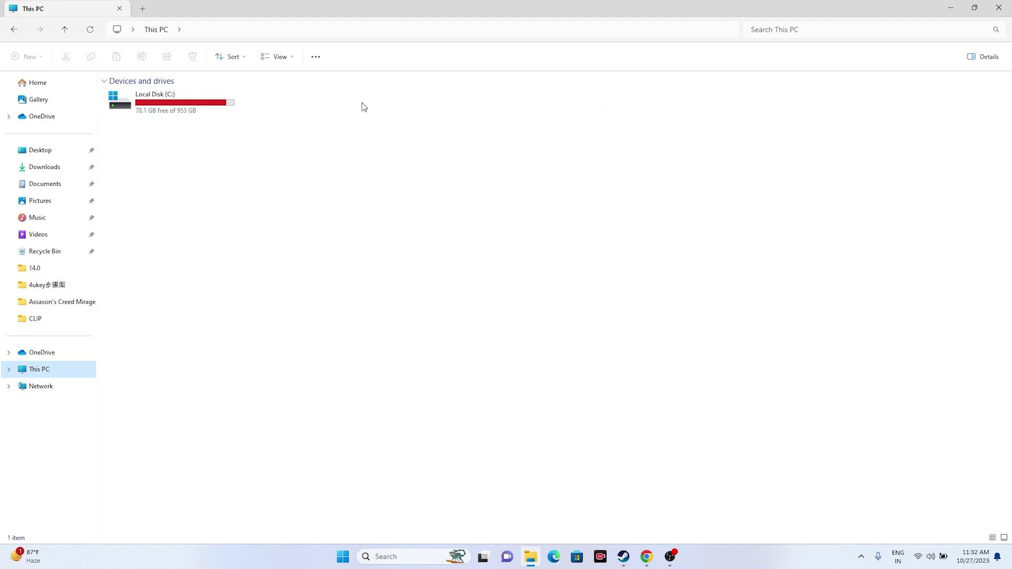
{"action": "left_click", "coordinate": [999, 8]}
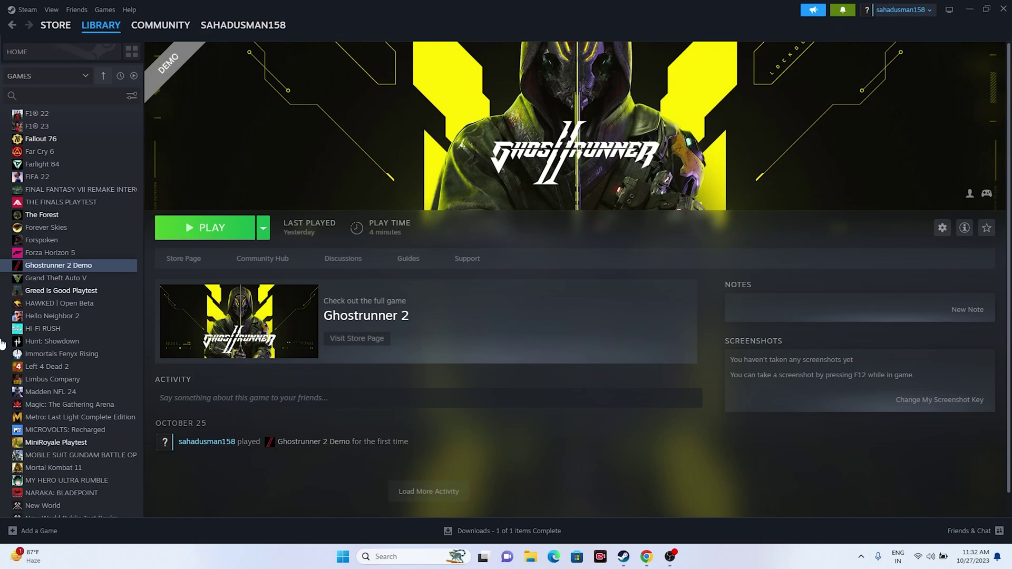
Step: Verify the integrity of Ghostrunner 2 Demo's installed files and close its properties
{"action": "right_click", "coordinate": [68, 267]}
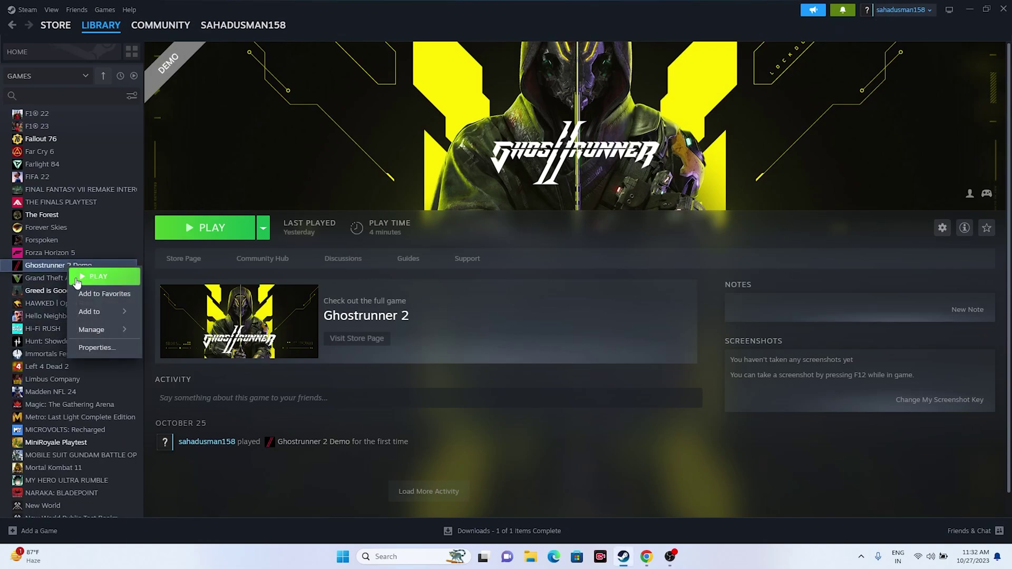
{"action": "left_click", "coordinate": [97, 348]}
{"action": "left_click", "coordinate": [320, 215]}
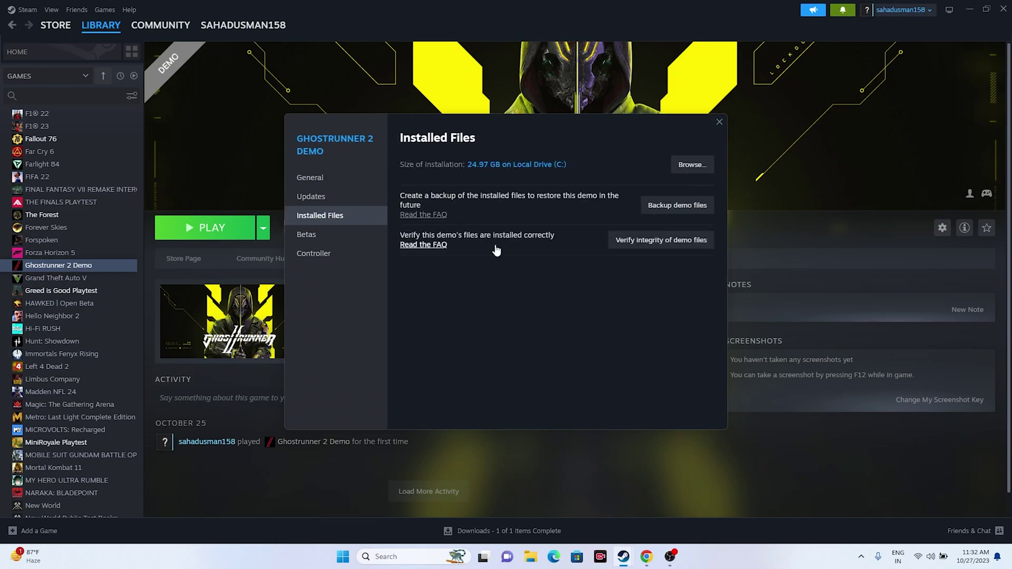
{"action": "left_click", "coordinate": [679, 245]}
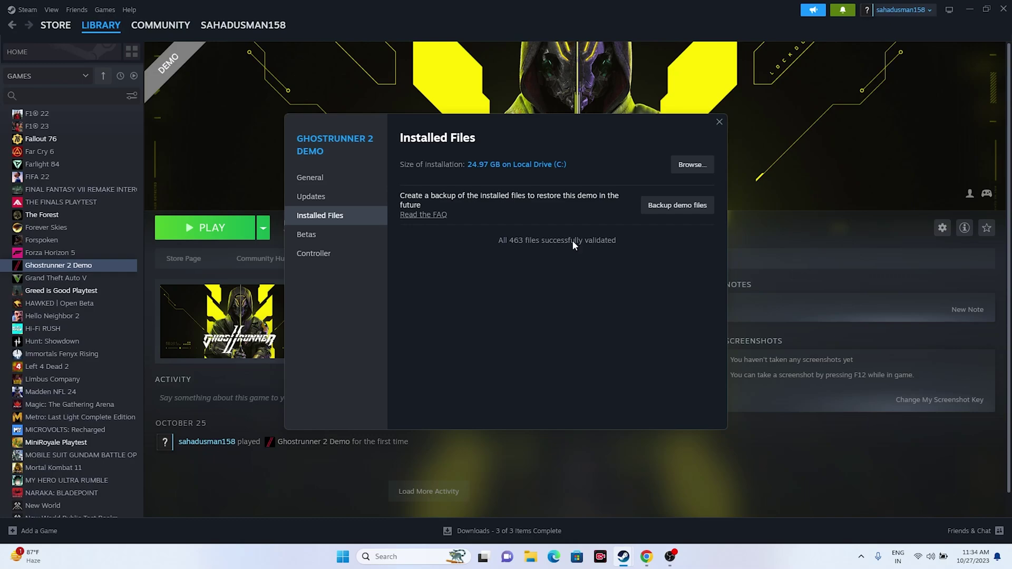
{"action": "left_click", "coordinate": [719, 122]}
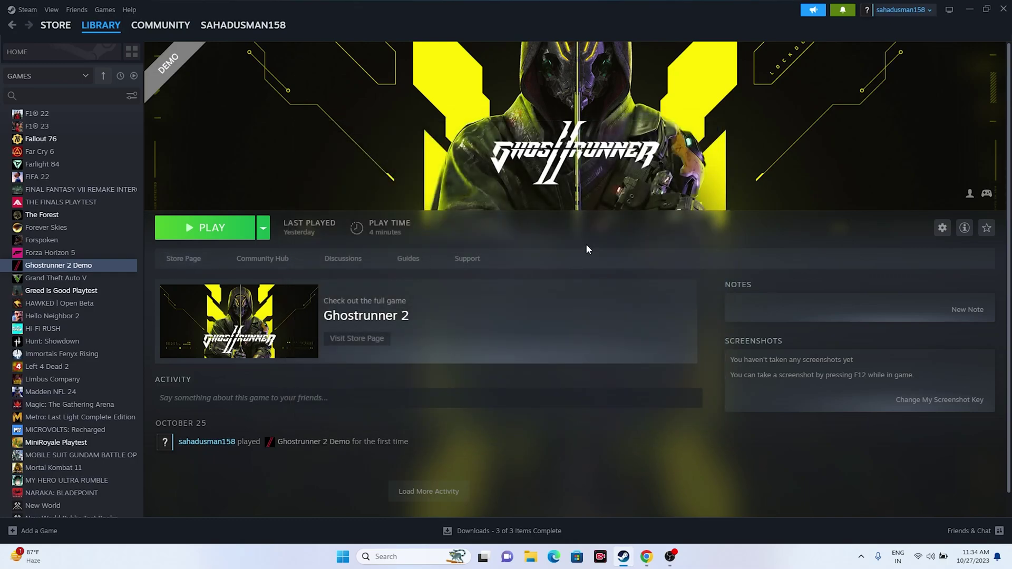